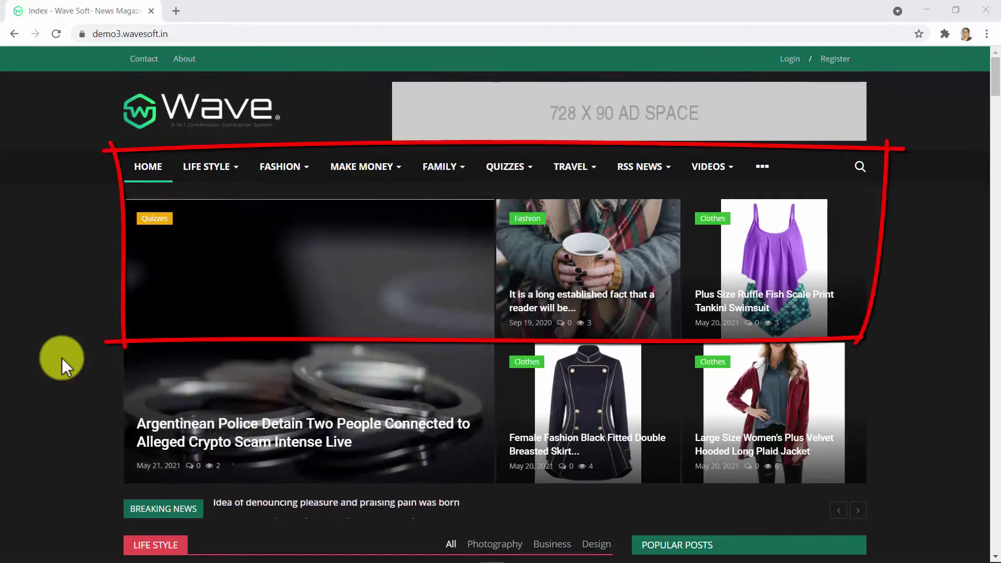
Preview the submenus of the navigation categories, including Life Style, Make Money, Videos and the additional entries
mouse_move(204, 175)
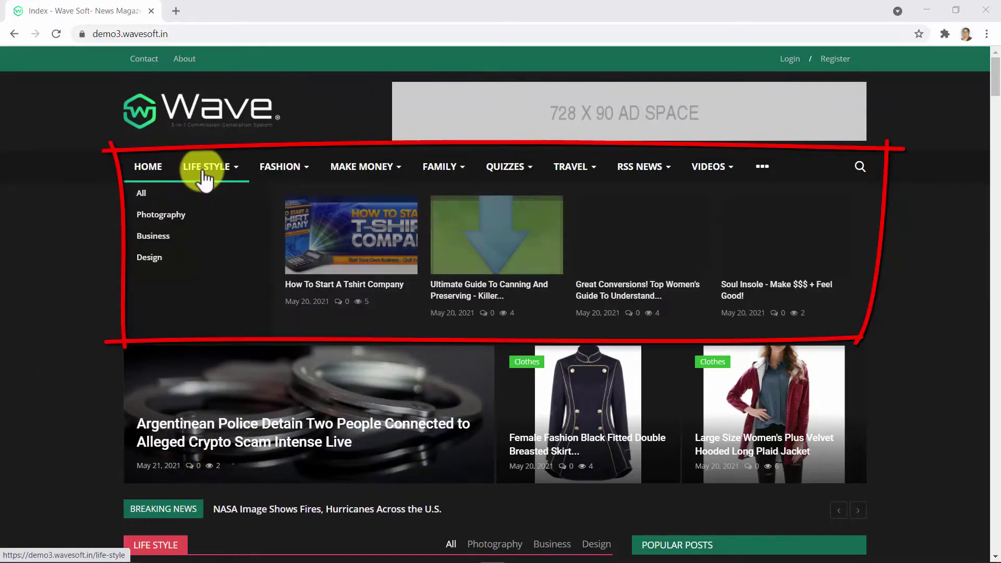
mouse_move(359, 165)
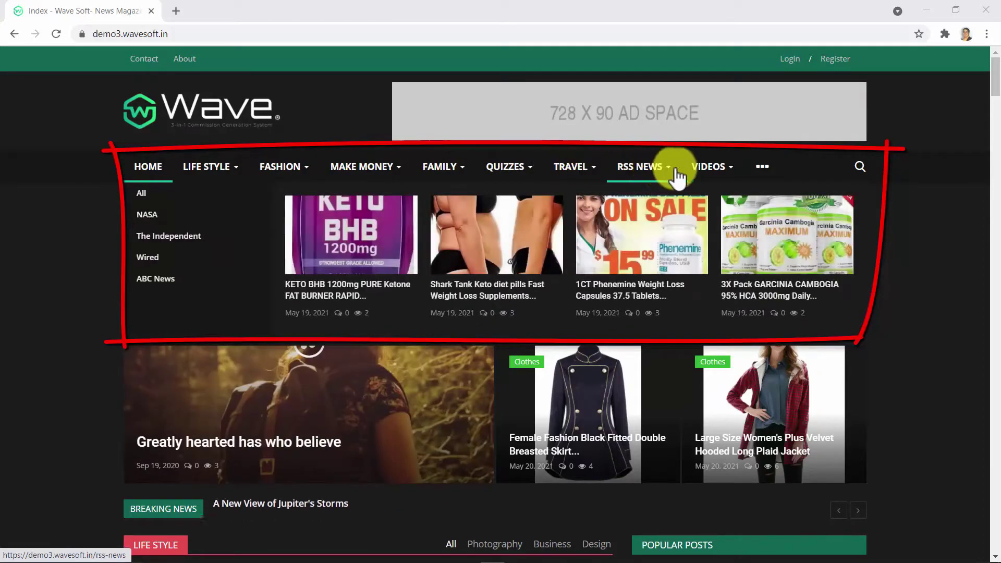
mouse_move(712, 178)
mouse_move(760, 177)
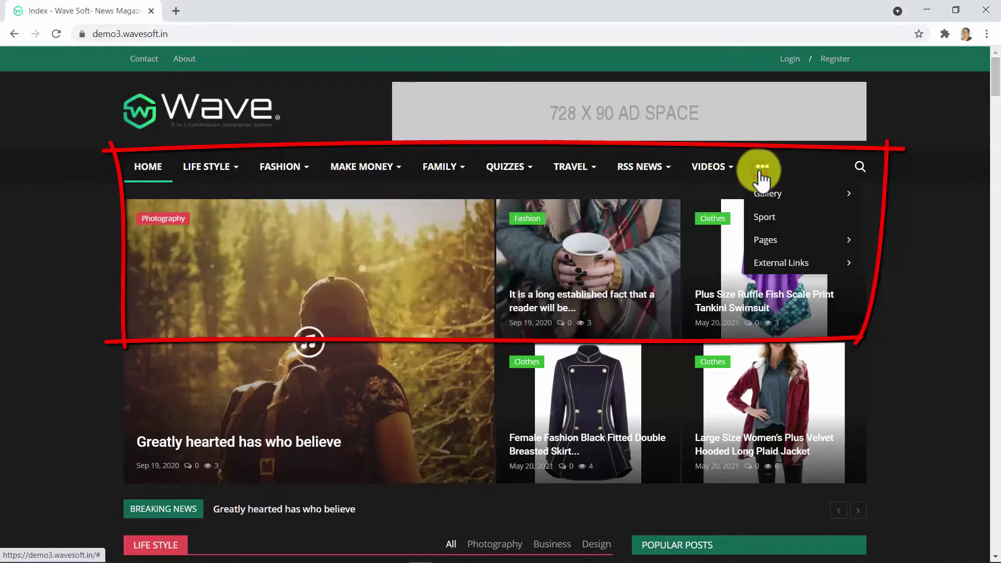
Reveal the site search box and show its suggestions, then dismiss the suggestion list
left_click(860, 168)
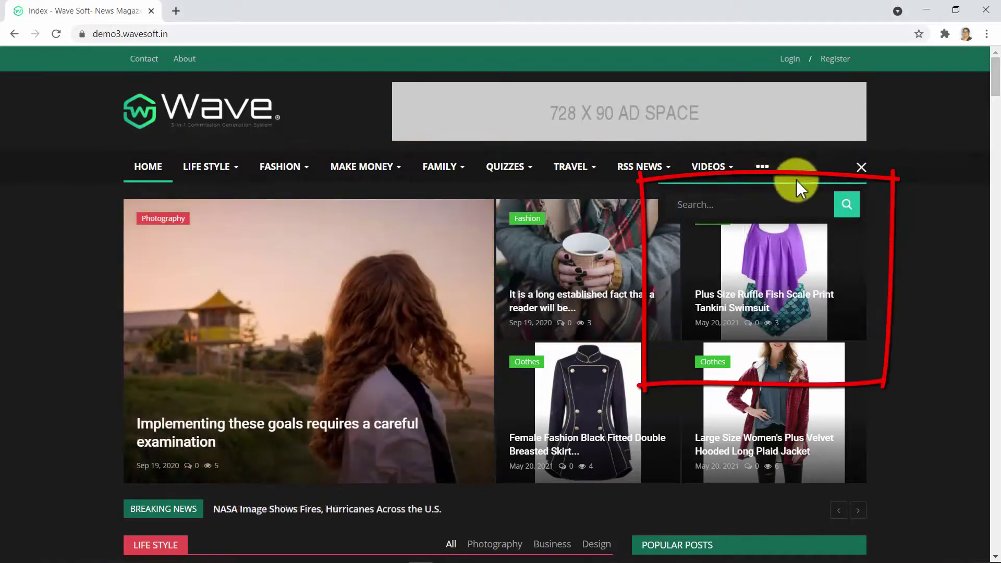
left_click(756, 201)
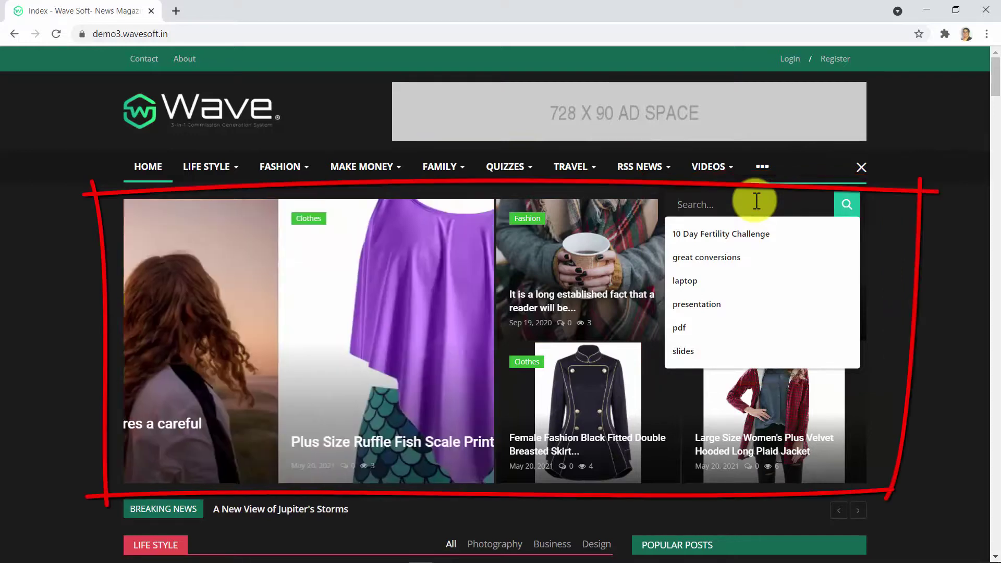
left_click(86, 311)
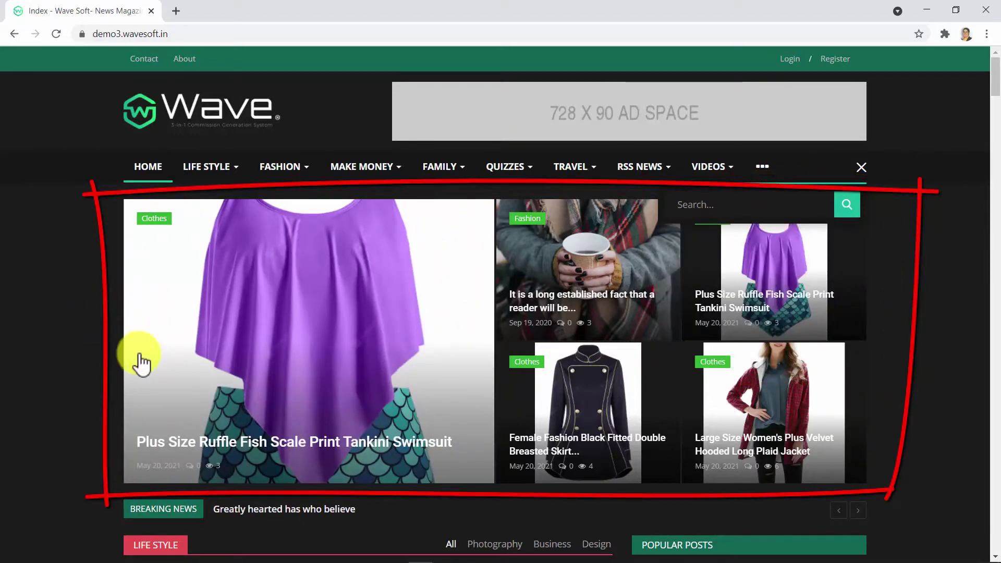
Flip backwards through the featured posts in the homepage's main slider
left_click(138, 353)
left_click(139, 354)
left_click(140, 353)
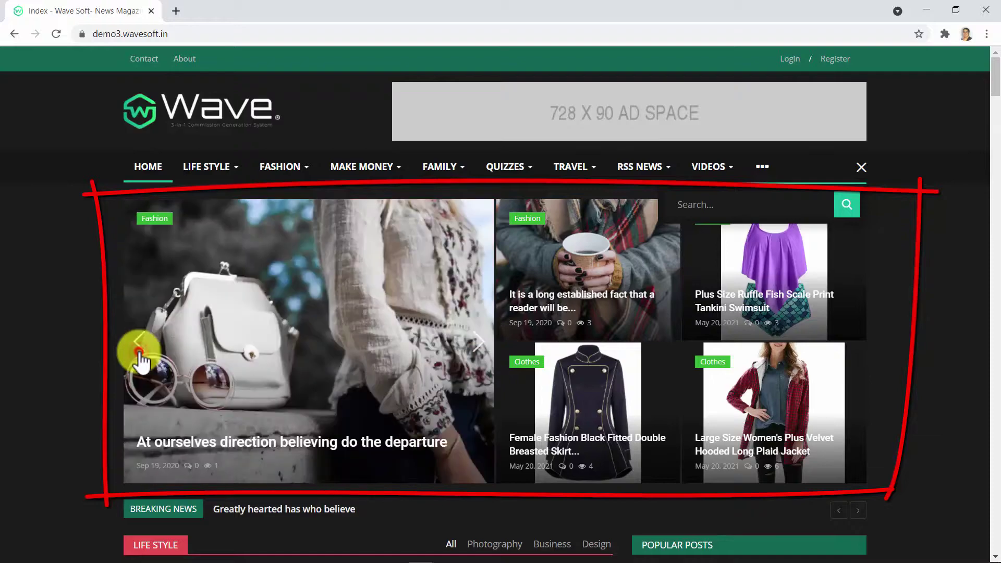
left_click(139, 353)
left_click(138, 354)
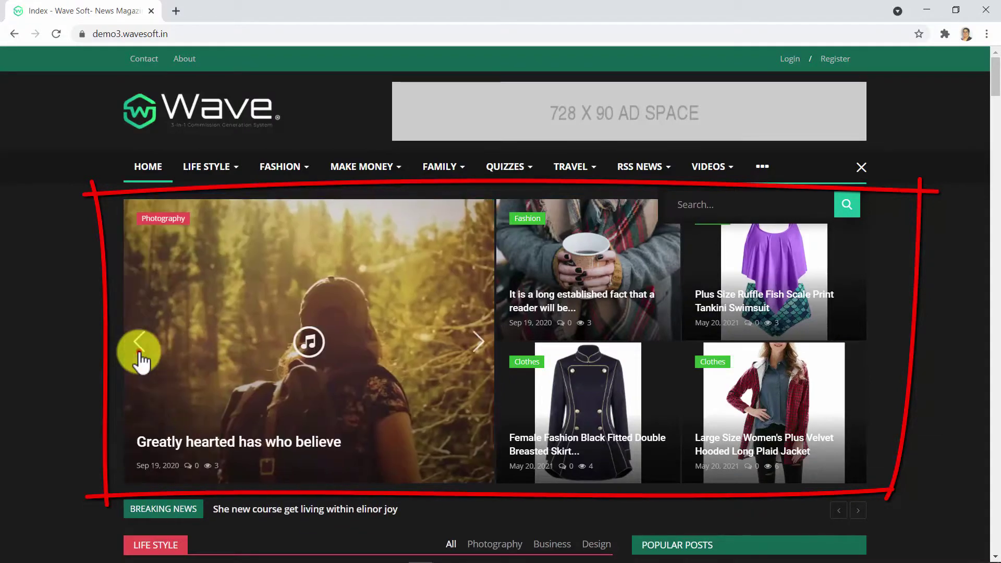
left_click(139, 354)
left_click(139, 354)
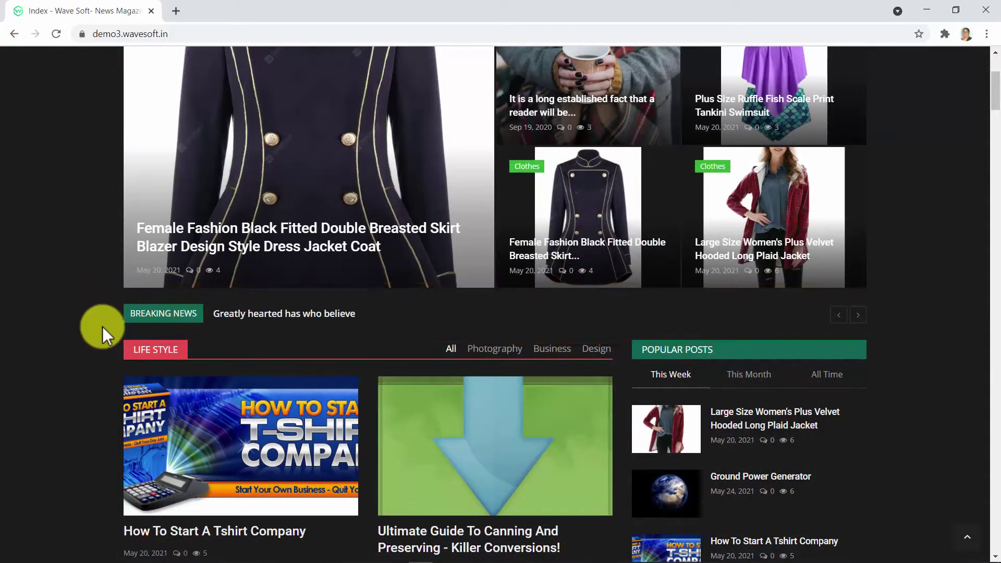
View the Life Style section and show the Popular Posts for This Month and All Time
scroll(101, 327, "down", 3)
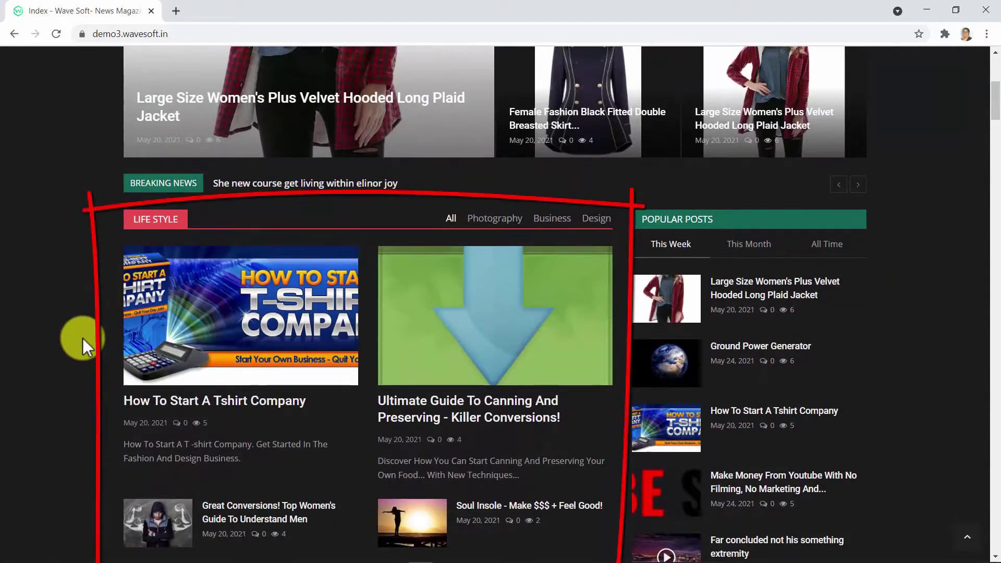
scroll(82, 337, "down", 3)
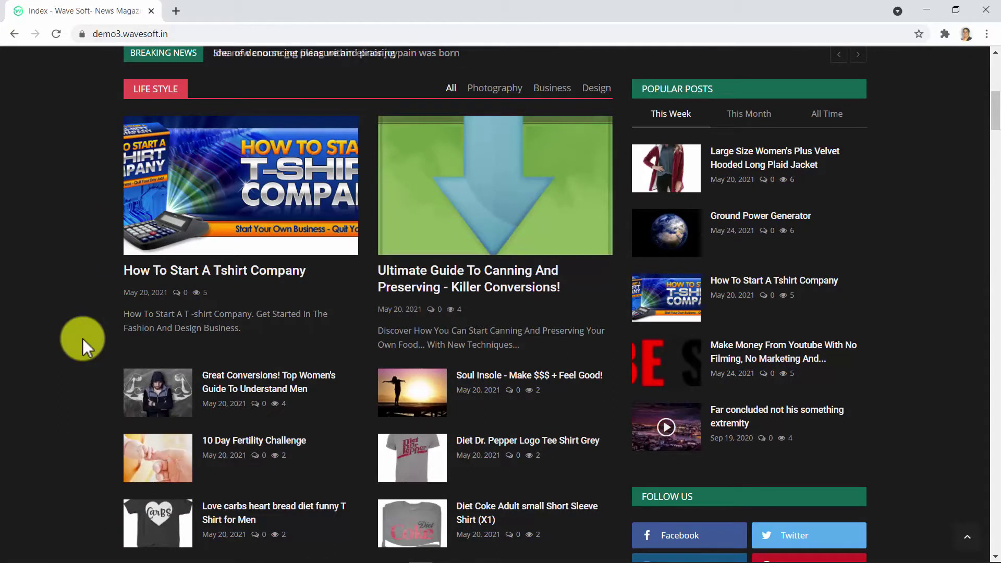
left_click(760, 119)
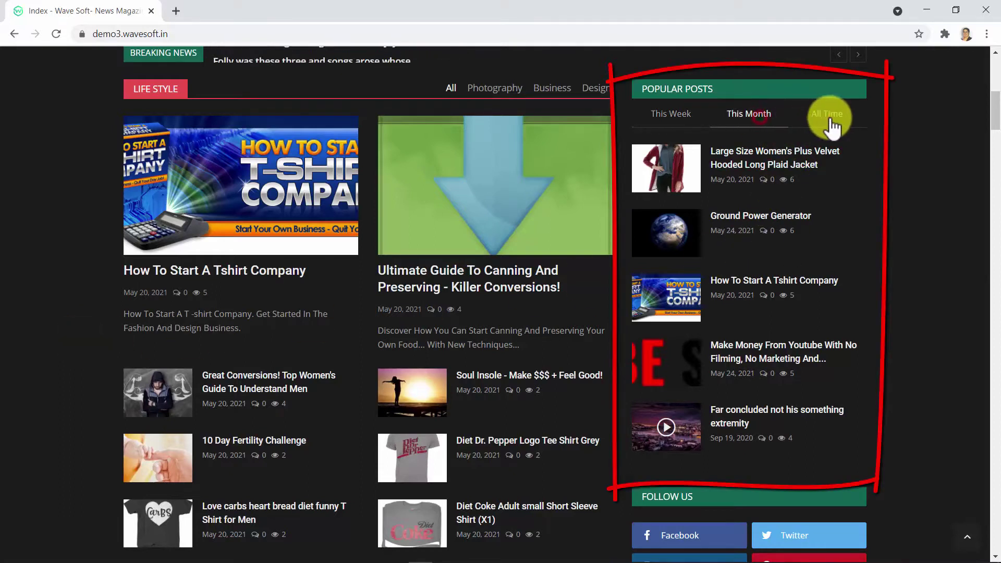
left_click(831, 120)
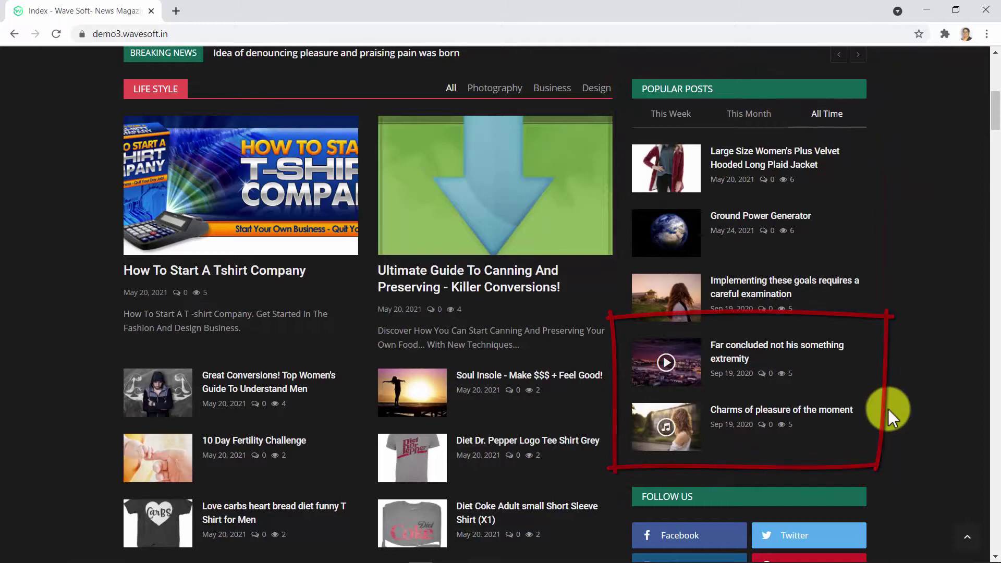
Examine the homepage sidebar widgets: Follow Us, Recommended Posts, Random Posts, Tags and Voting Poll
scroll(887, 408, "down", 5)
scroll(887, 409, "down", 2)
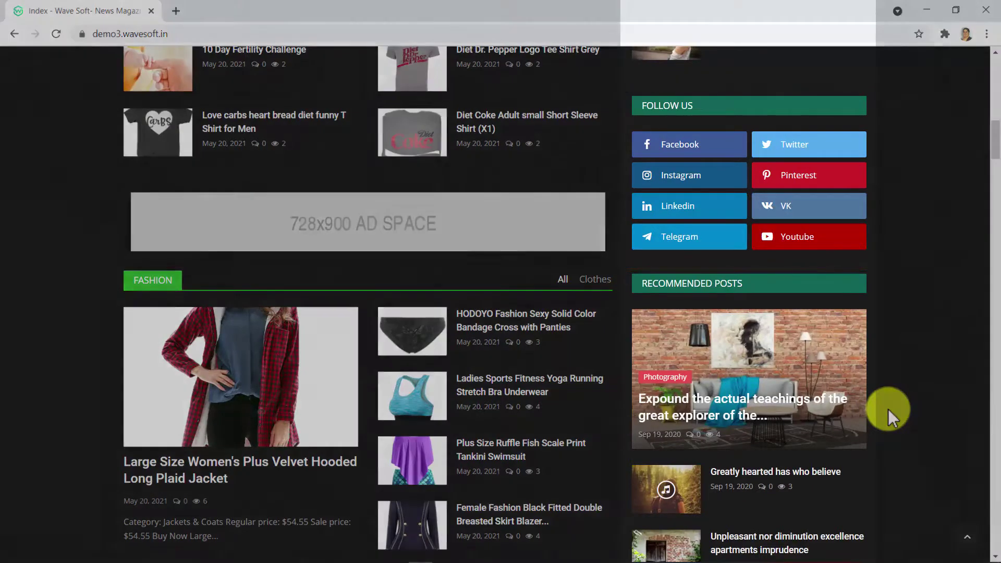
scroll(889, 411, "down", 4)
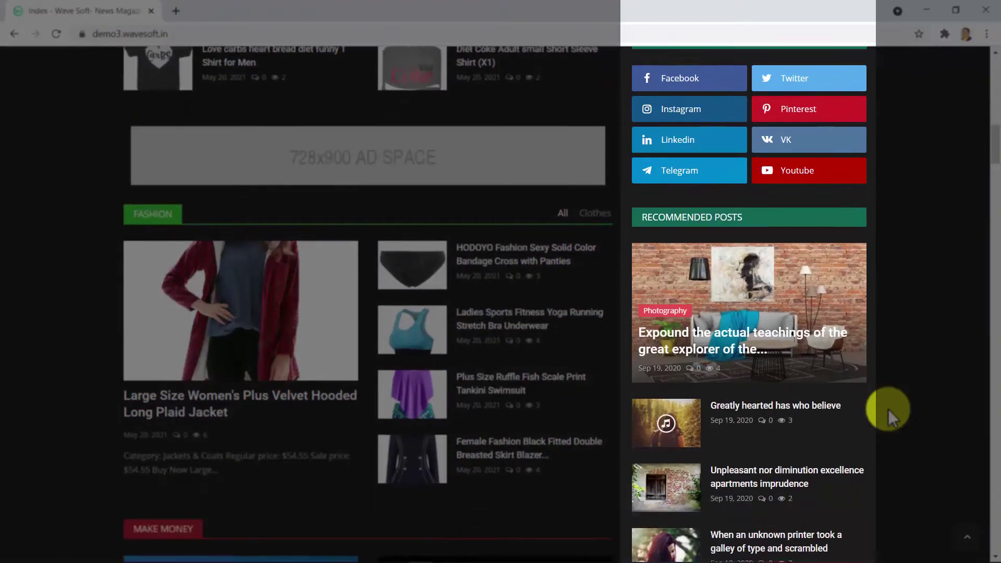
scroll(887, 409, "down", 6)
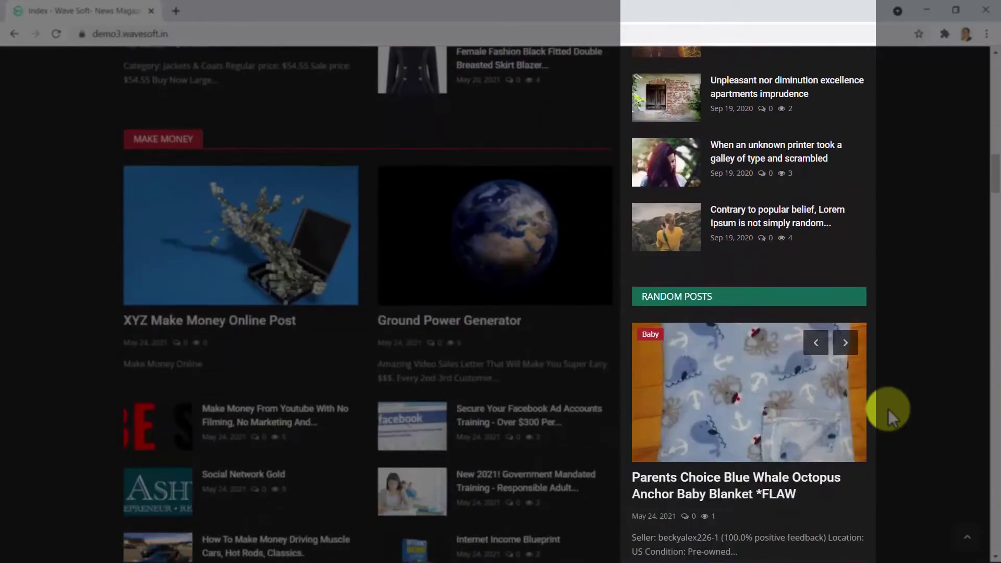
scroll(887, 409, "down", 5)
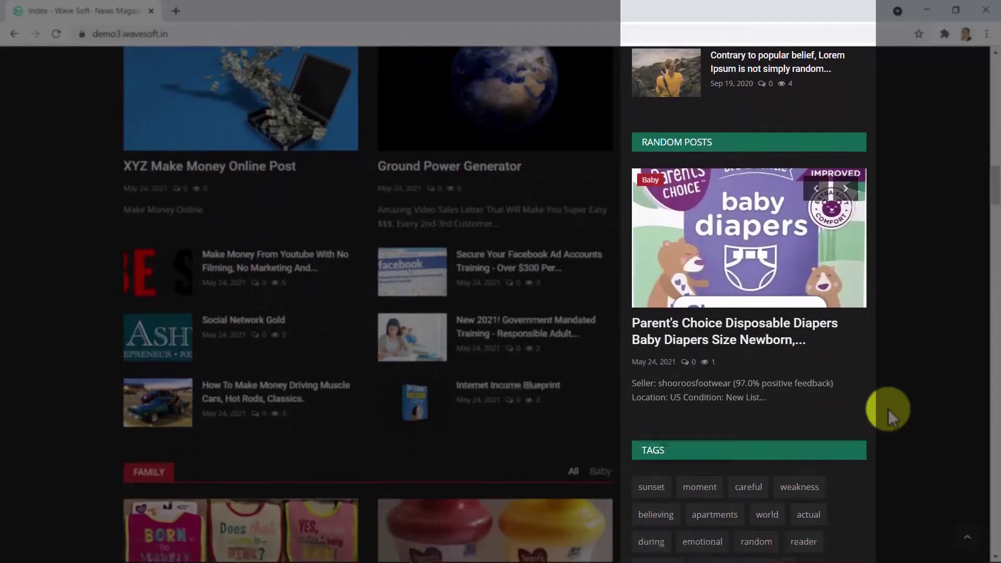
scroll(887, 409, "down", 5)
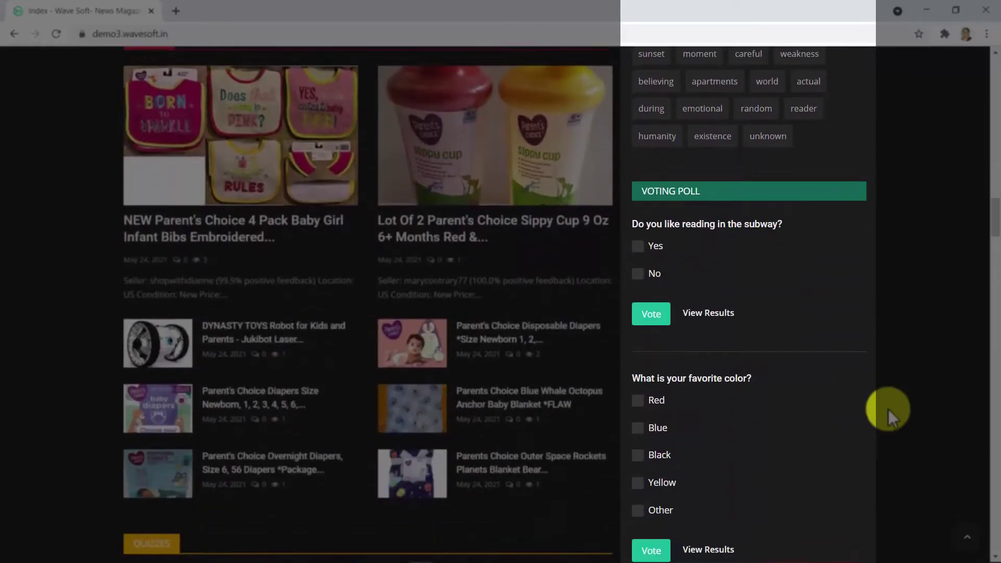
scroll(887, 409, "down", 2)
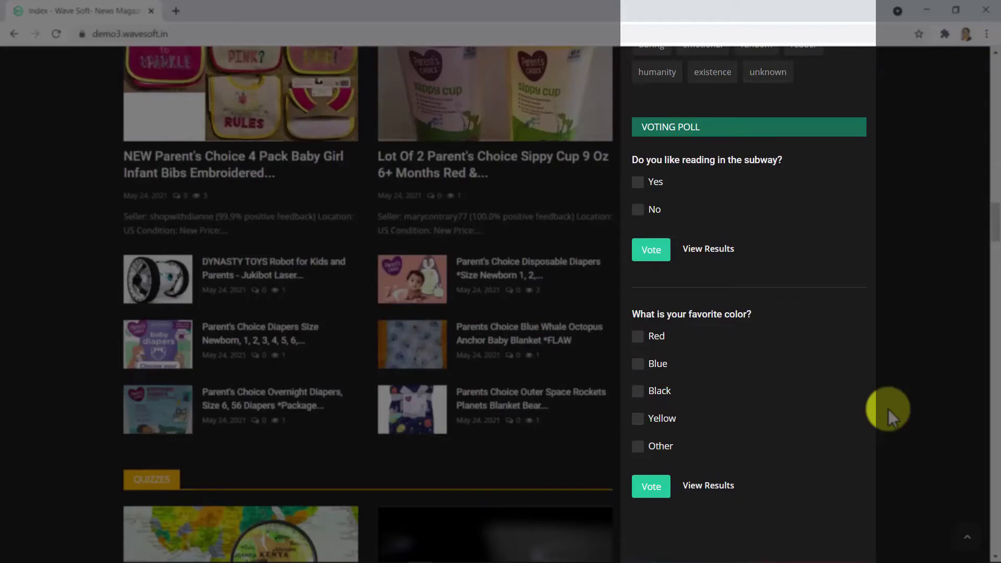
scroll(887, 409, "down", 1)
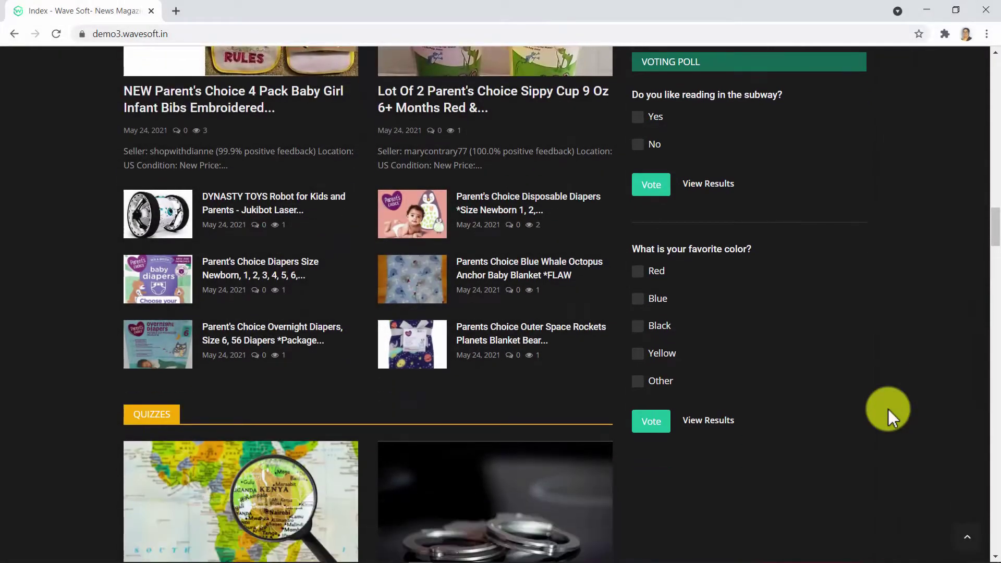
Look through the remaining homepage sections from Quizzes to the footer and return to the page's start
scroll(887, 409, "down", 10)
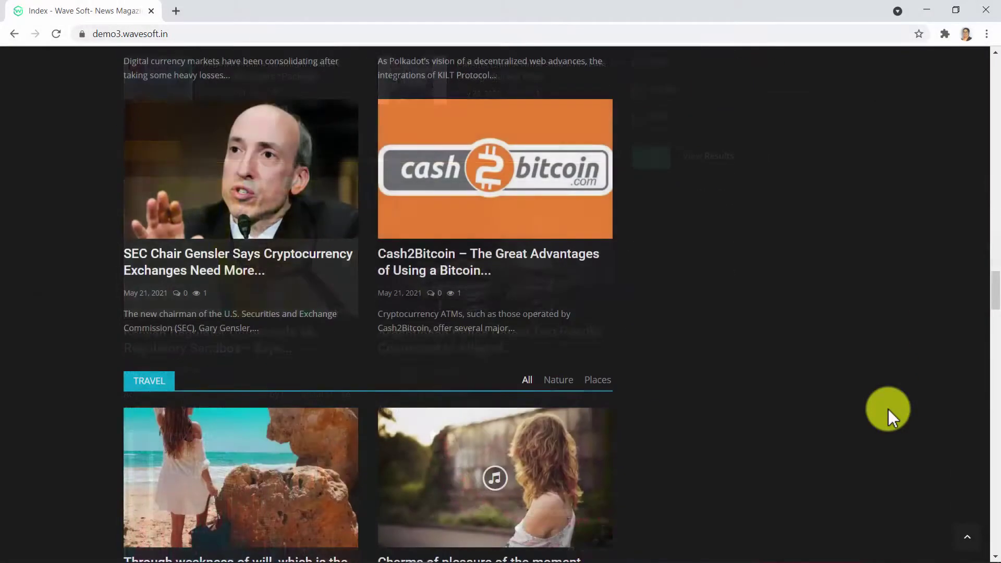
scroll(887, 408, "down", 8)
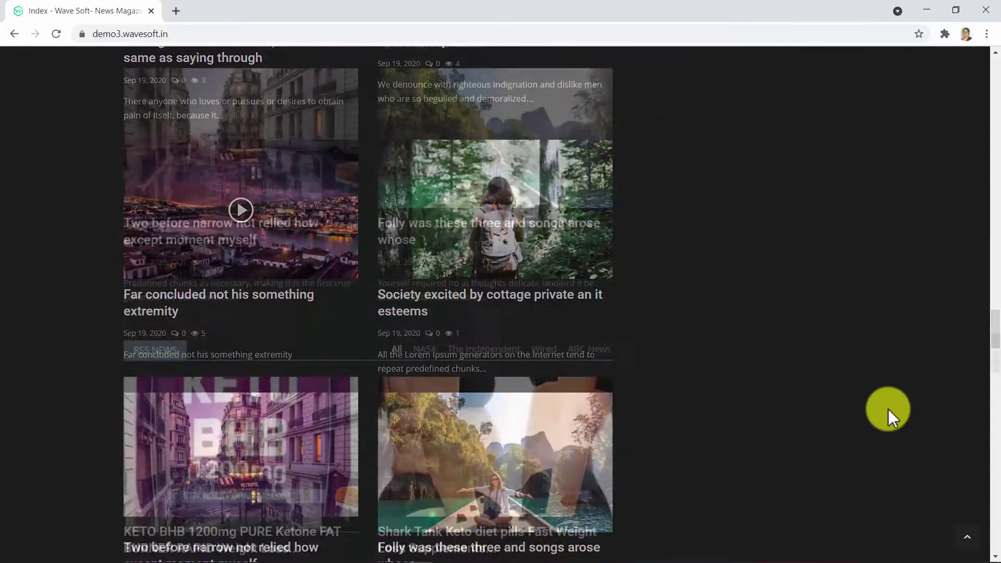
scroll(887, 409, "down", 8)
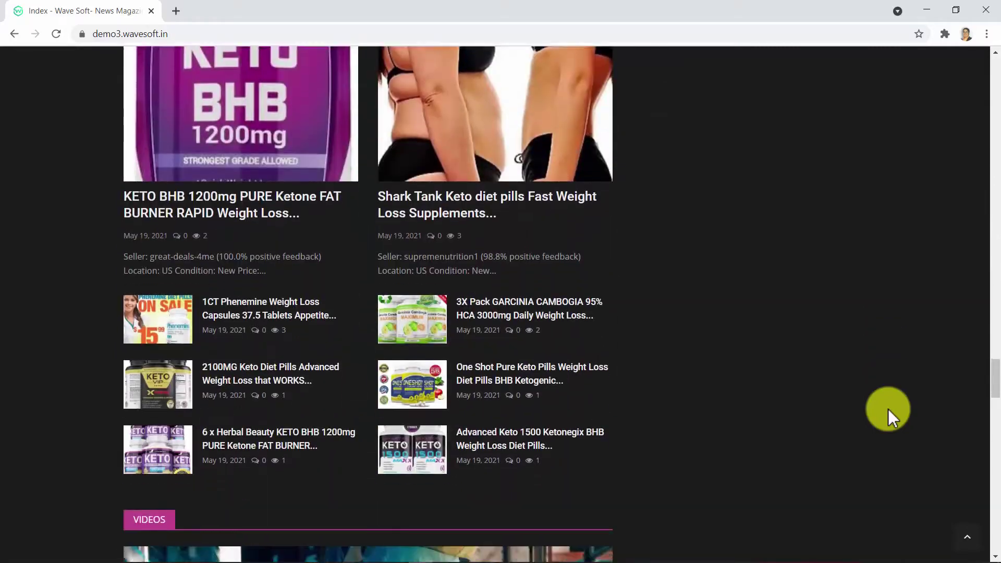
scroll(887, 408, "down", 10)
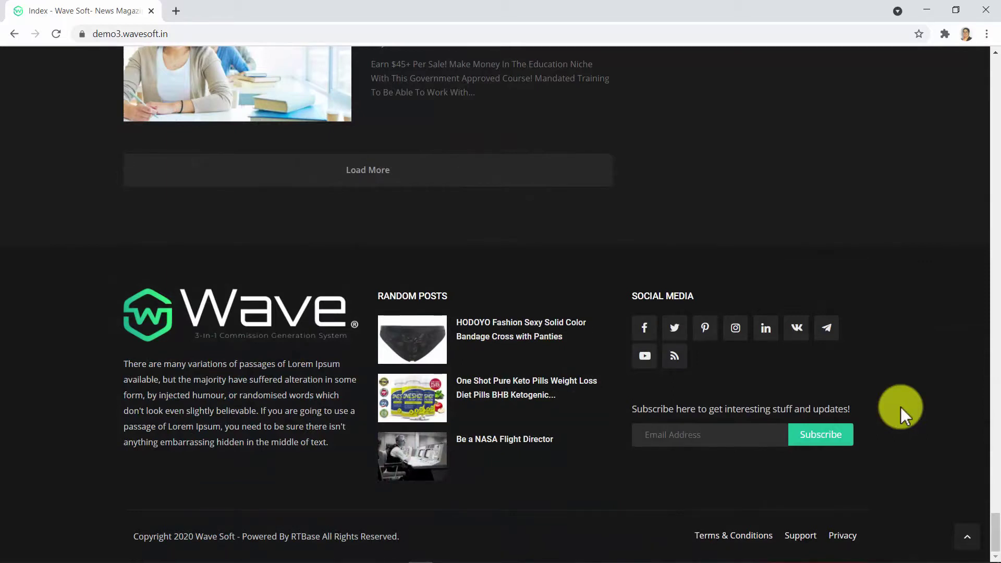
scroll(900, 407, "up", 10)
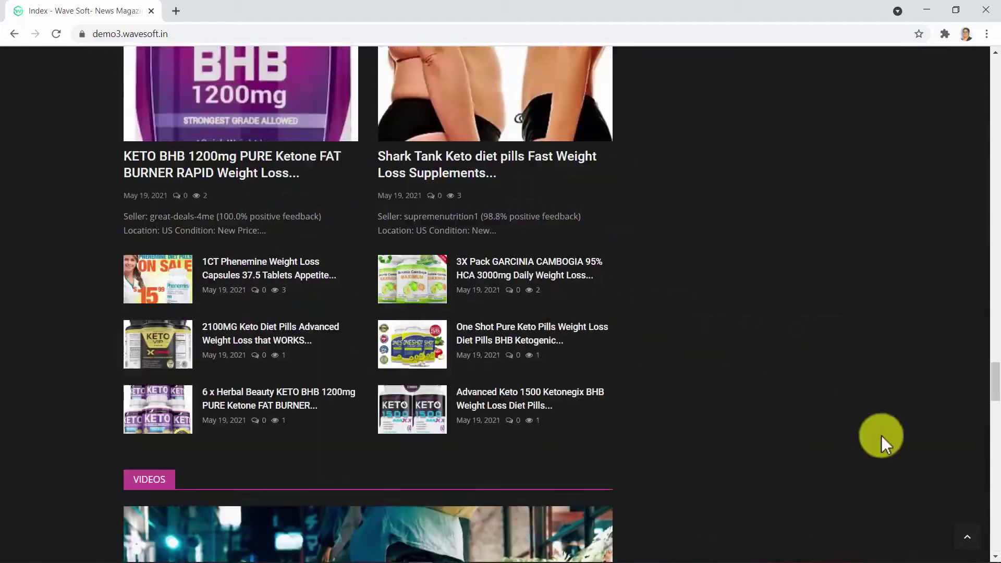
left_click(972, 545)
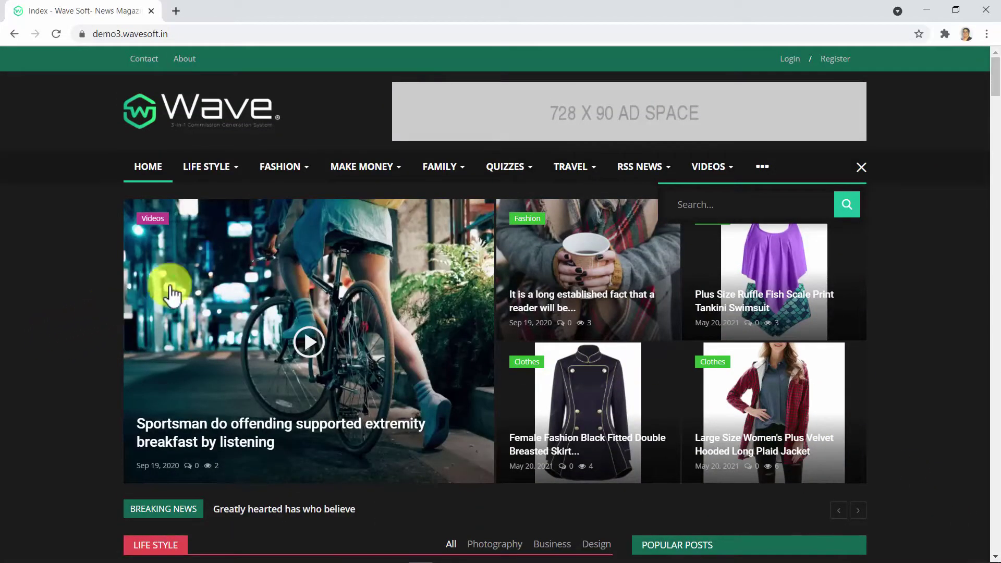
Open the Make Money category and look through its posts
left_click(377, 172)
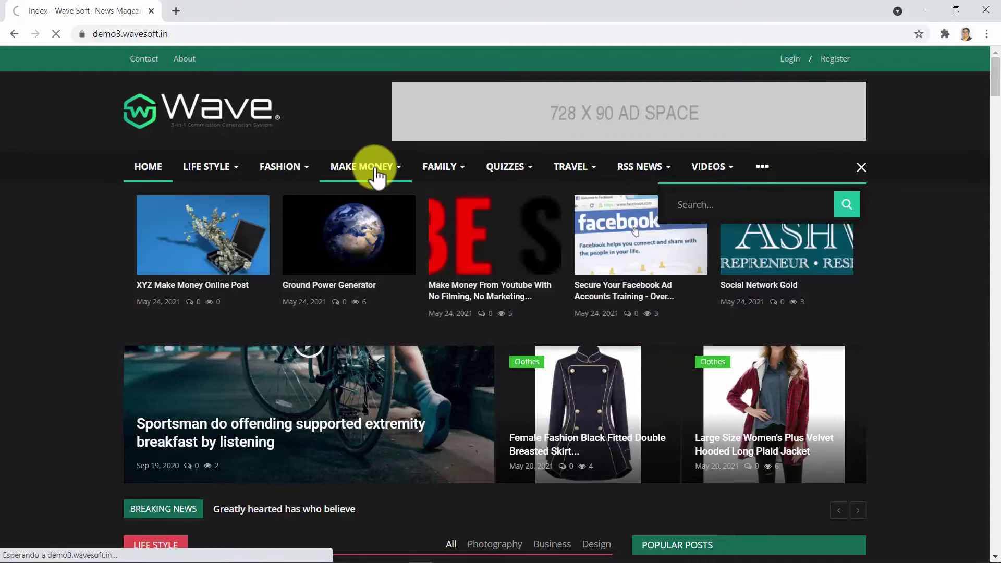
scroll(40, 328, "down", 1)
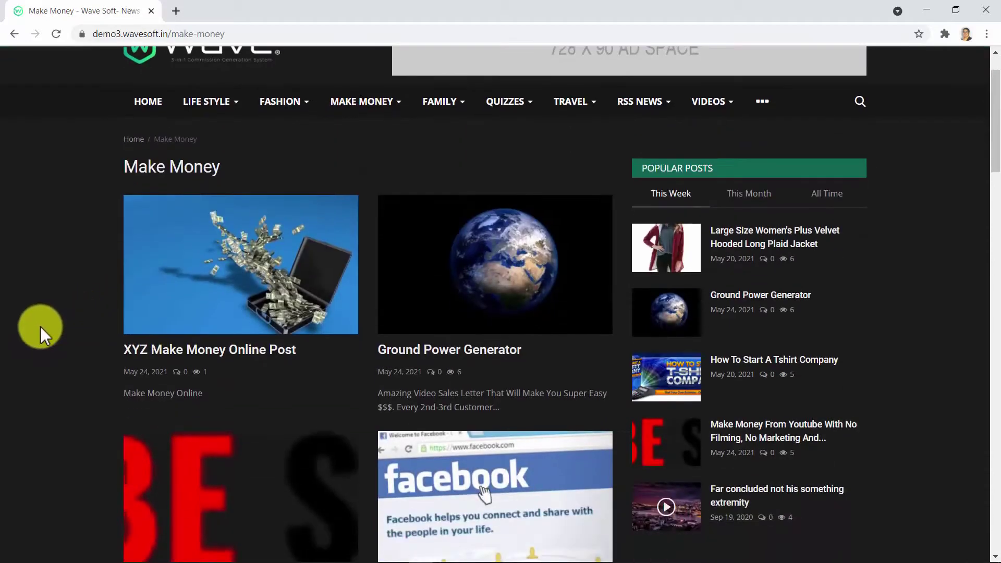
scroll(40, 326, "down", 6)
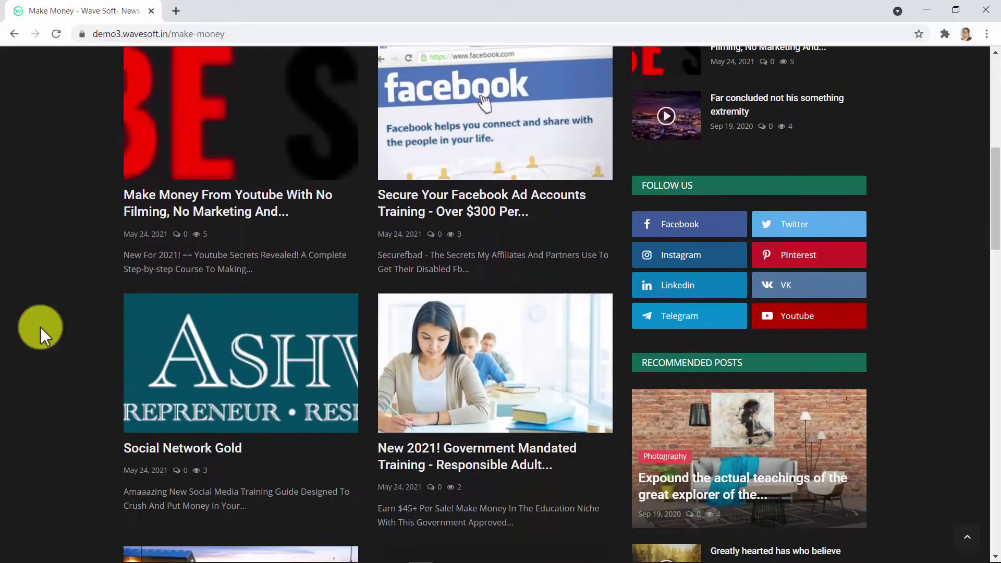
scroll(39, 327, "down", 7)
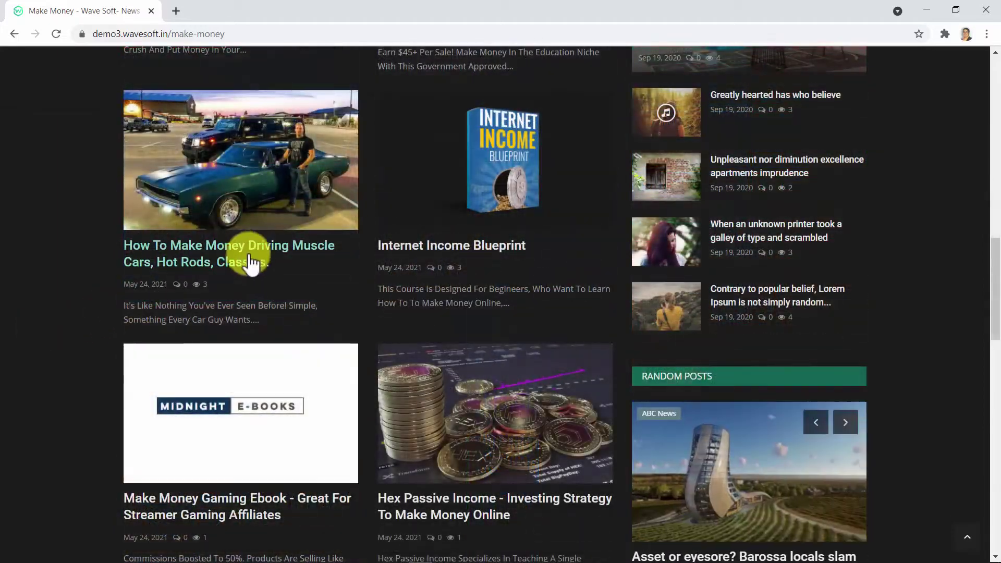
Open the post "How To Make Money Driving Muscle Cars, Hot Rods, Classics." and view the sales page it links to
left_click(253, 261)
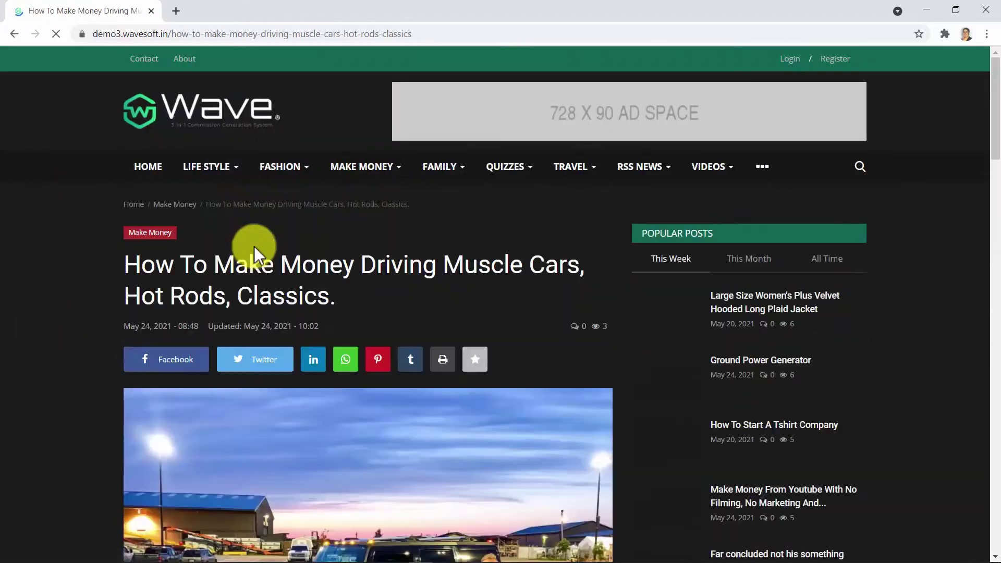
scroll(440, 326, "down", 5)
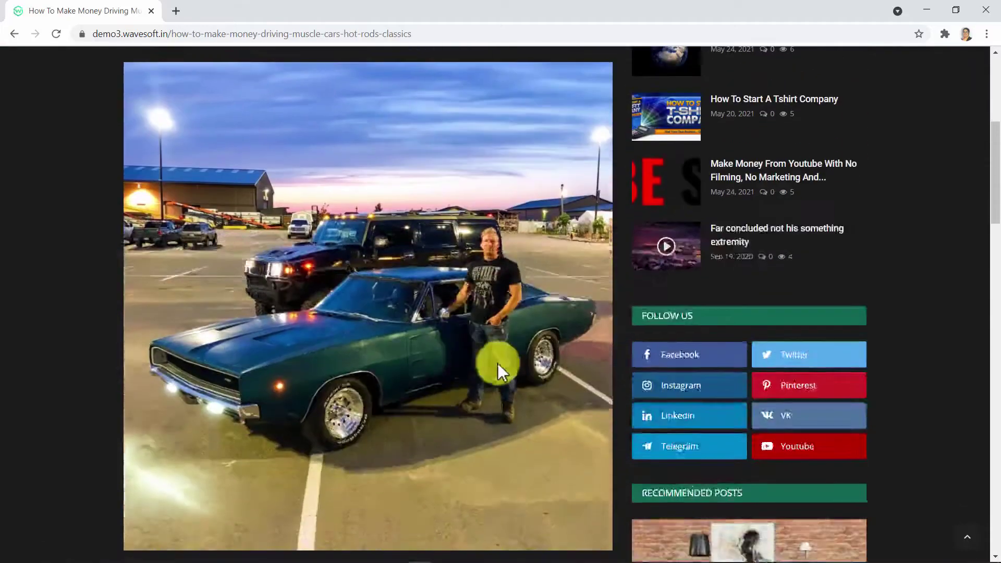
scroll(498, 363, "down", 3)
left_click(562, 447)
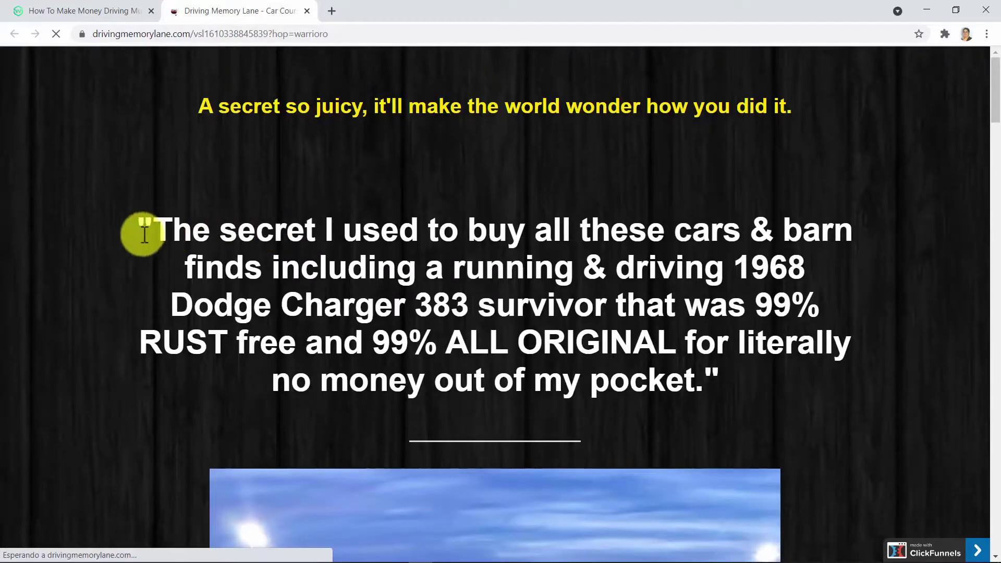
scroll(146, 235, "down", 8)
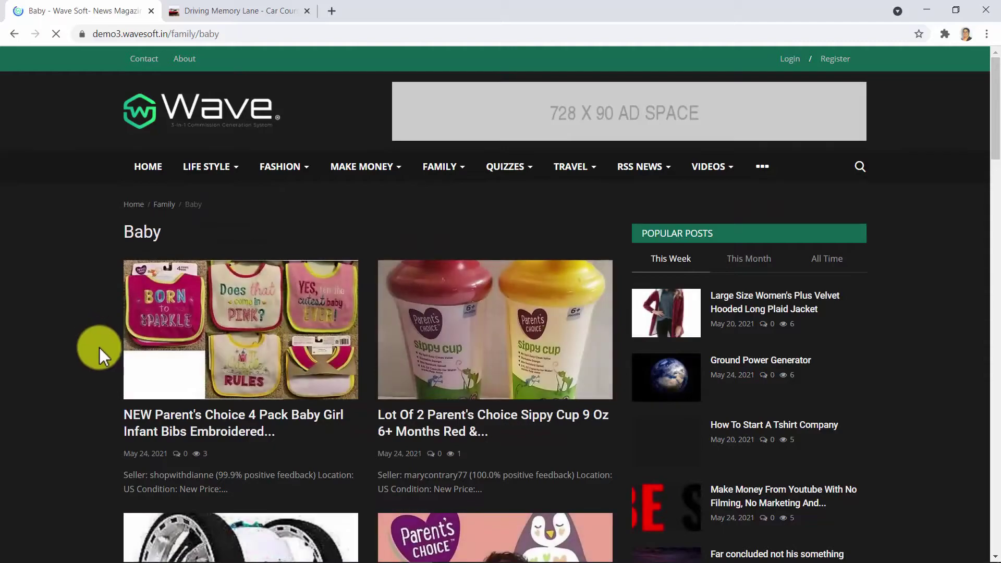
Look through the posts on the Baby category page and return to the page's start
scroll(89, 349, "down", 6)
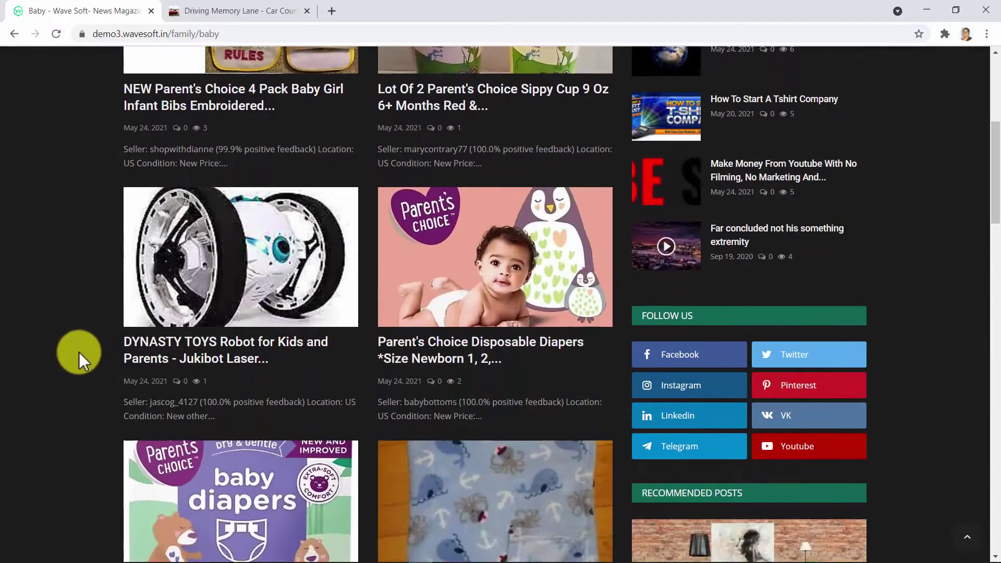
scroll(80, 352, "down", 5)
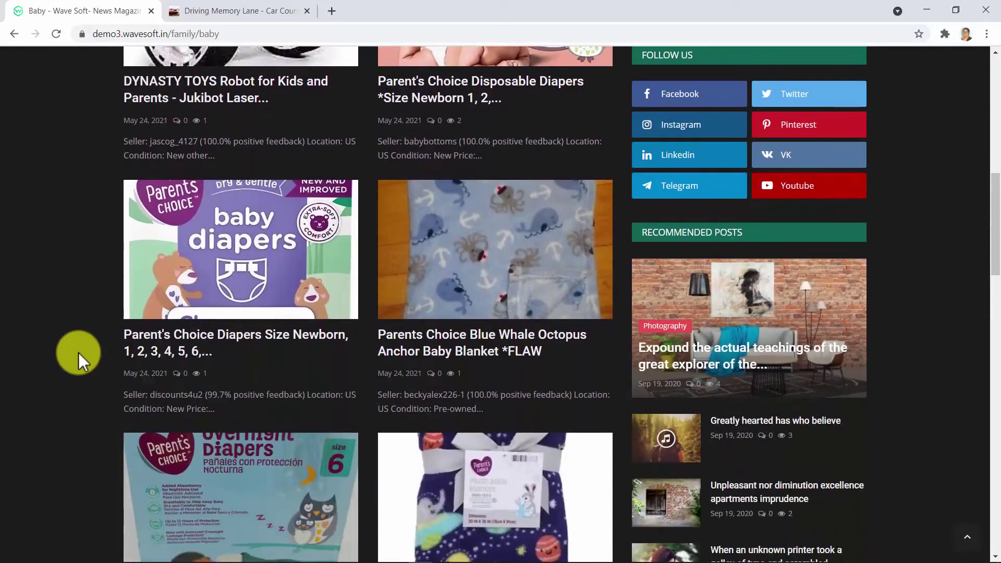
scroll(78, 353, "down", 10)
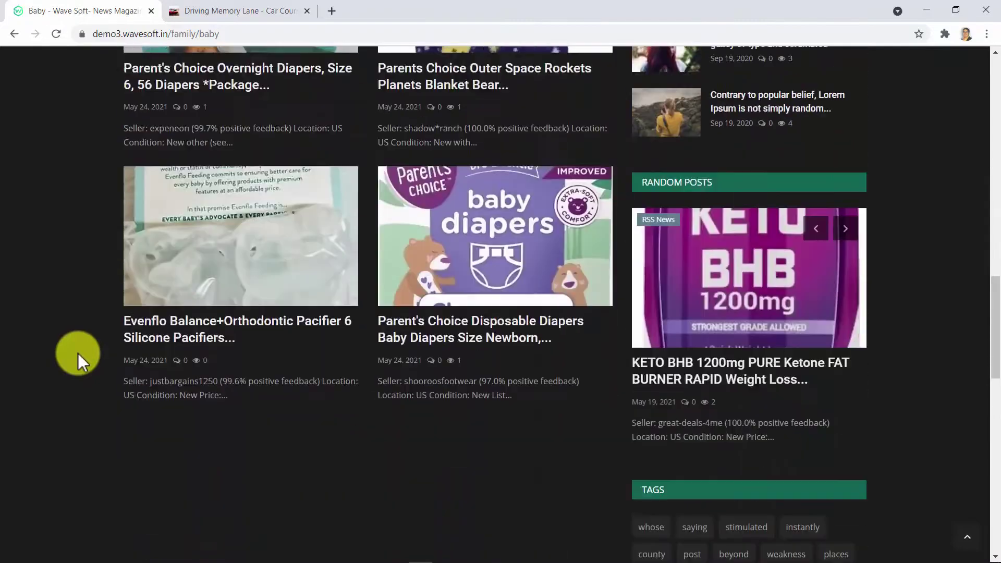
scroll(77, 352, "down", 3)
scroll(77, 352, "up", 16)
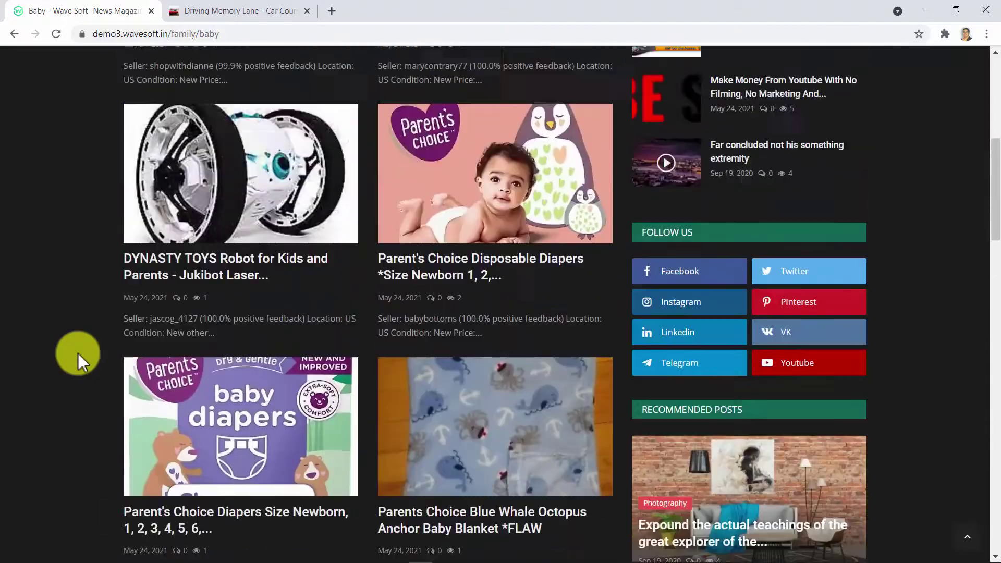
scroll(77, 353, "up", 8)
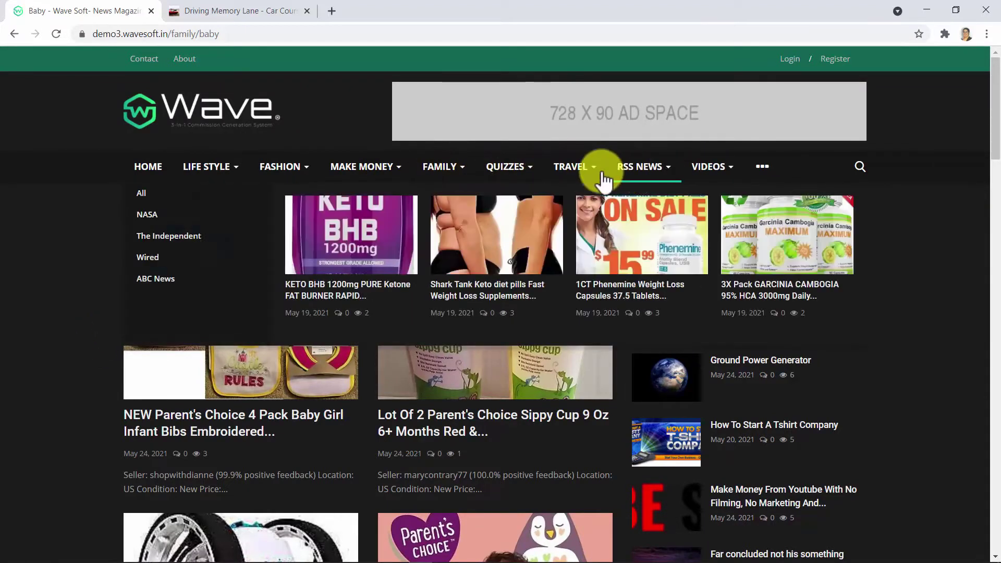
Return to the homepage and look through its Life Style, Fashion, Make Money and Family sections
left_click(150, 174)
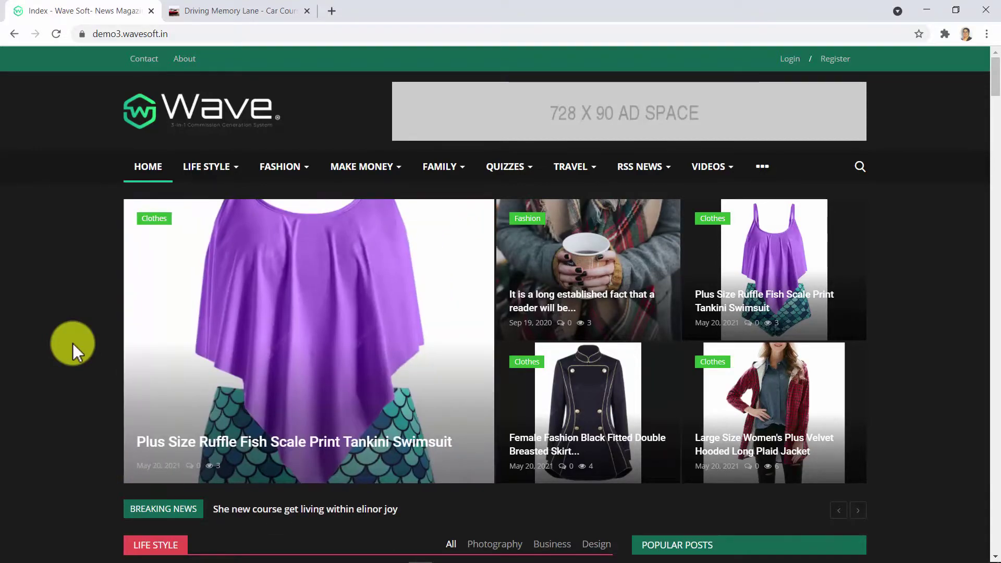
scroll(72, 344, "down", 6)
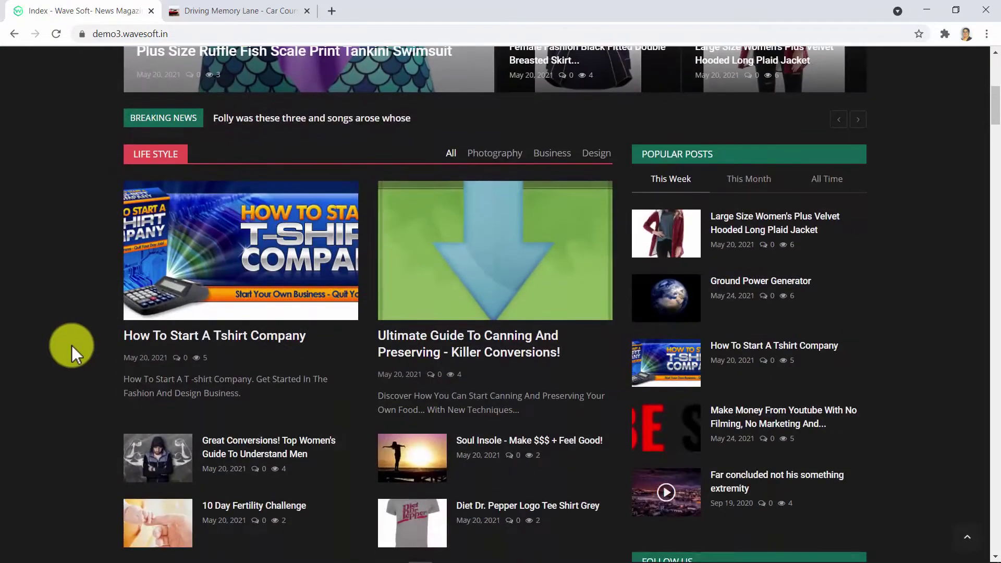
scroll(70, 346, "down", 5)
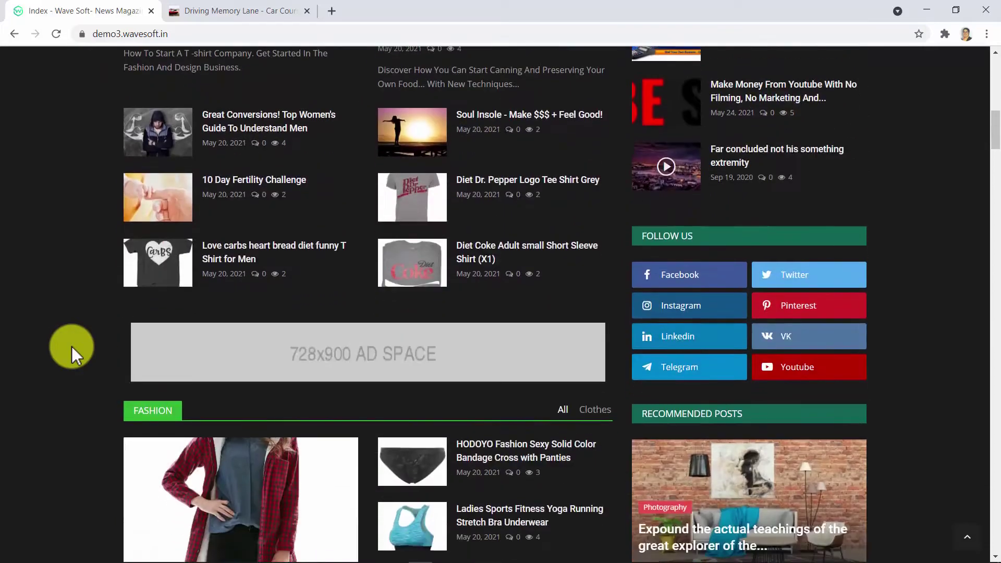
scroll(71, 346, "down", 3)
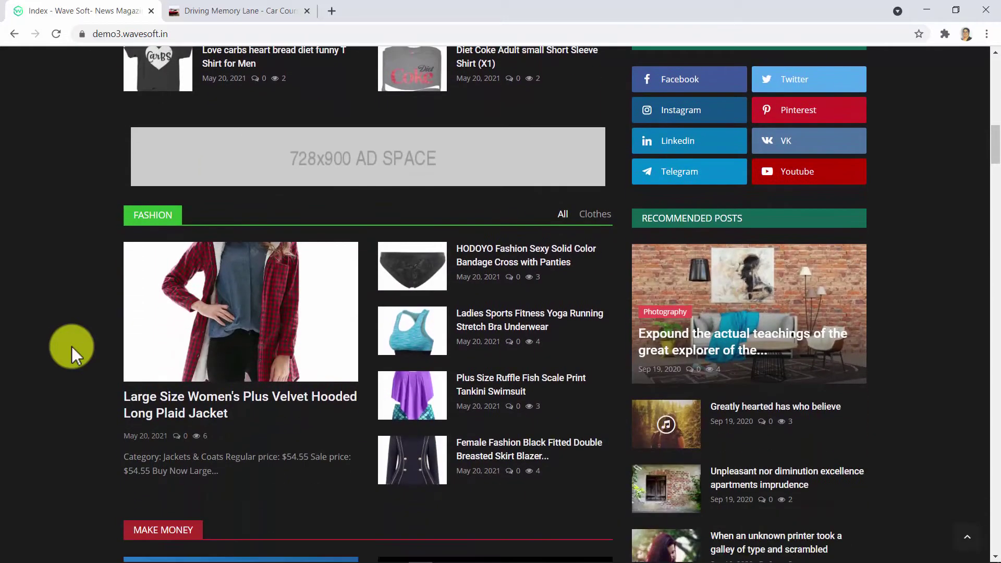
scroll(71, 346, "down", 3)
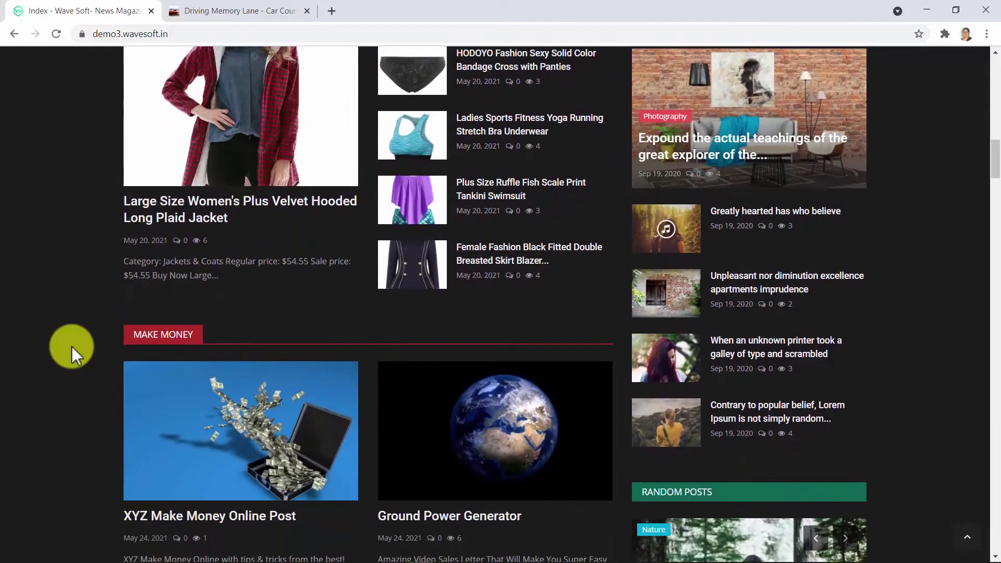
scroll(71, 346, "down", 2)
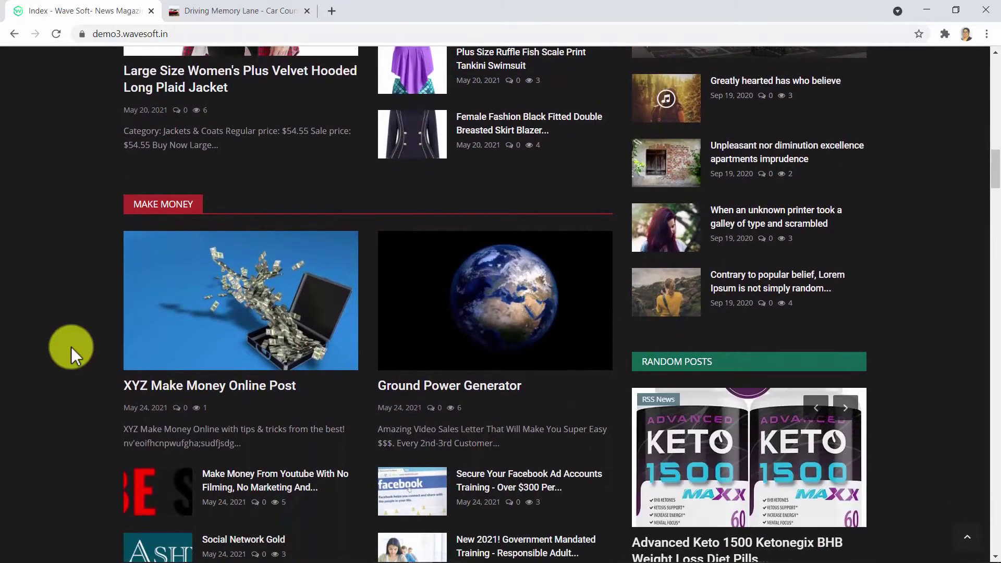
scroll(71, 346, "down", 2)
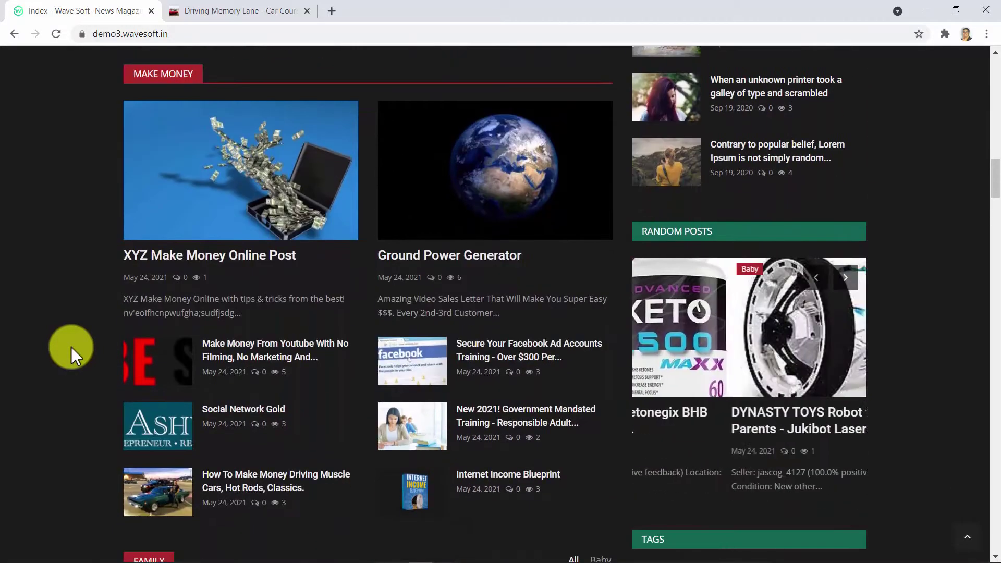
scroll(71, 346, "down", 1)
scroll(71, 347, "down", 3)
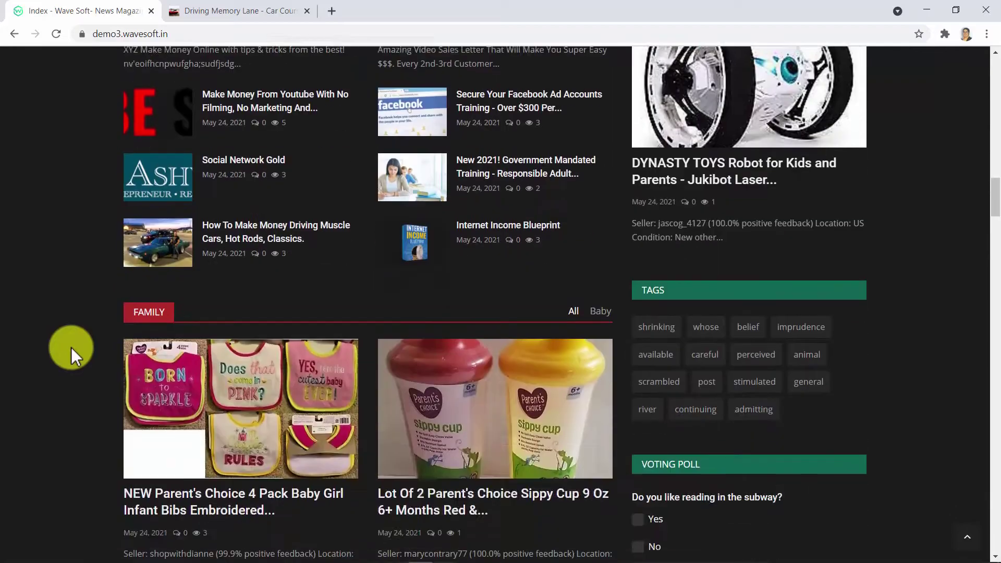
scroll(70, 347, "down", 4)
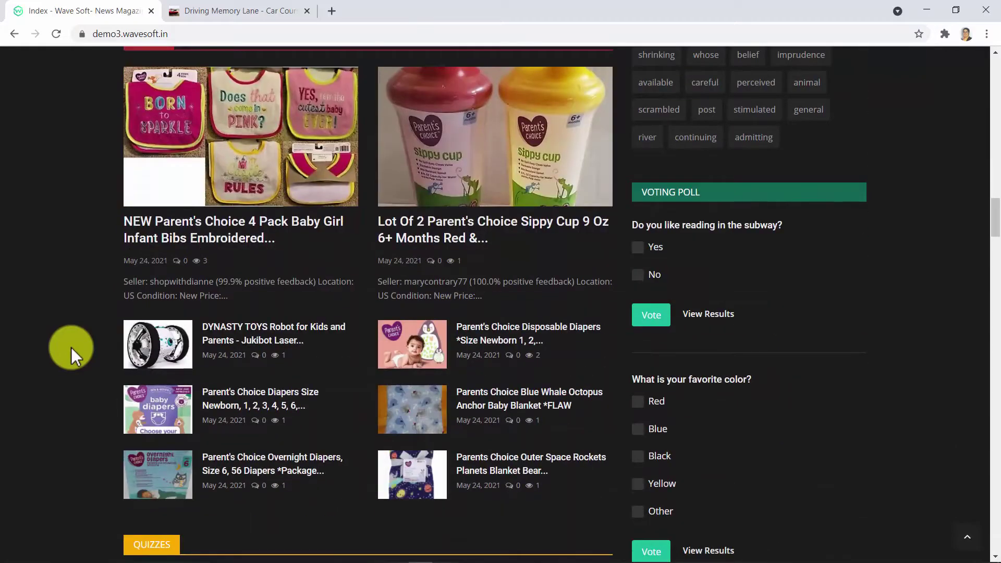
scroll(71, 347, "up", 15)
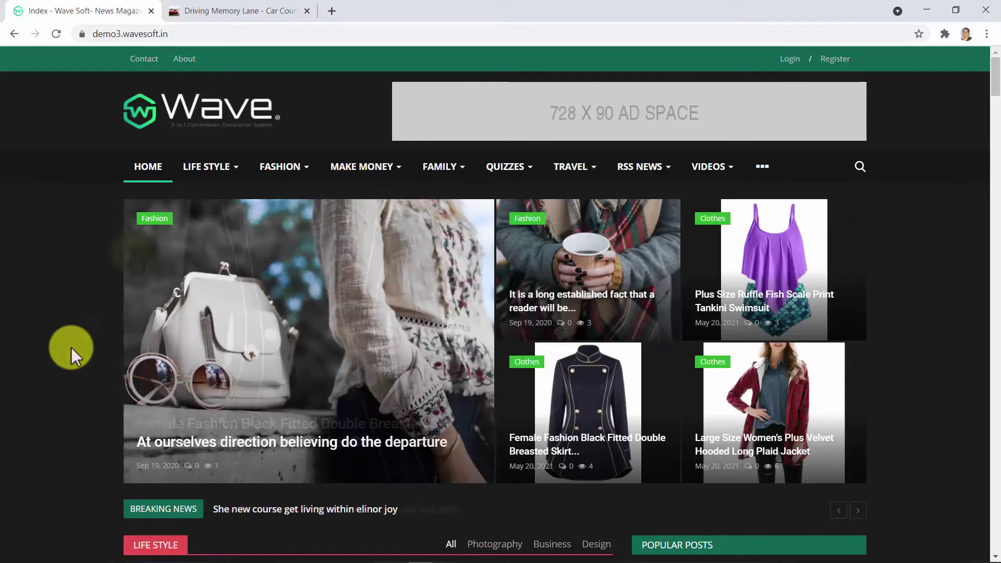
Log in to the site's admin panel and open the category management page
left_click(785, 61)
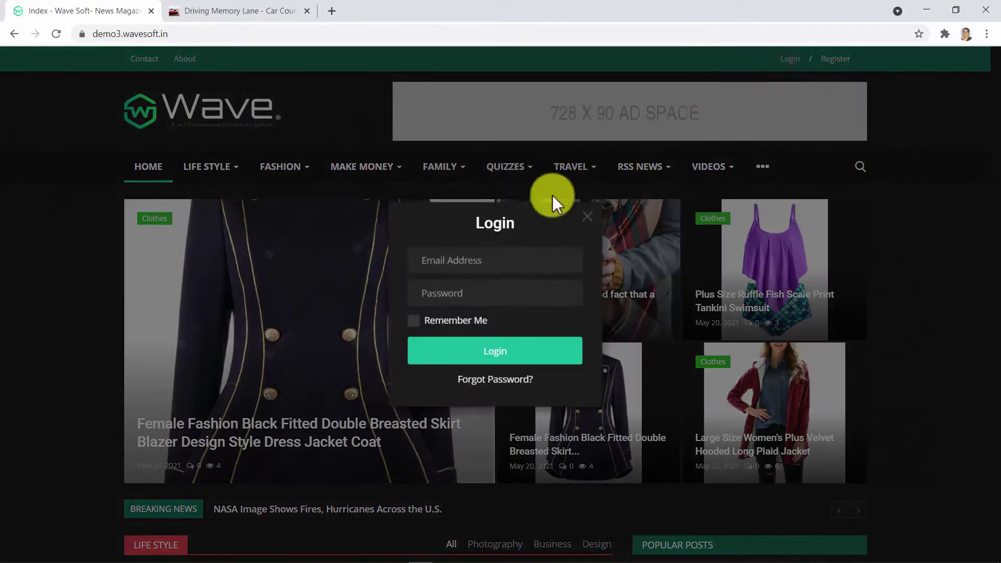
left_click(461, 258)
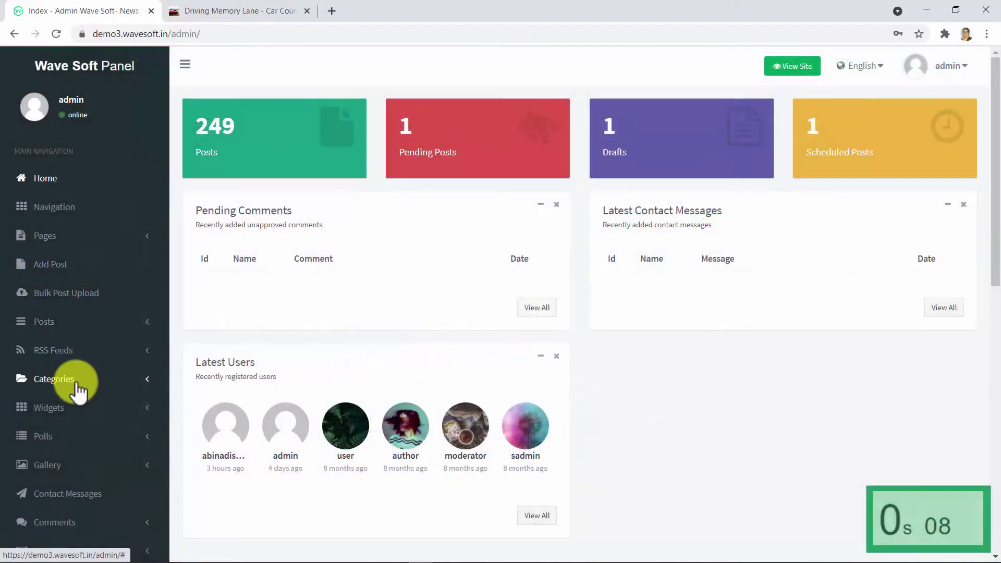
left_click(73, 381)
left_click(60, 413)
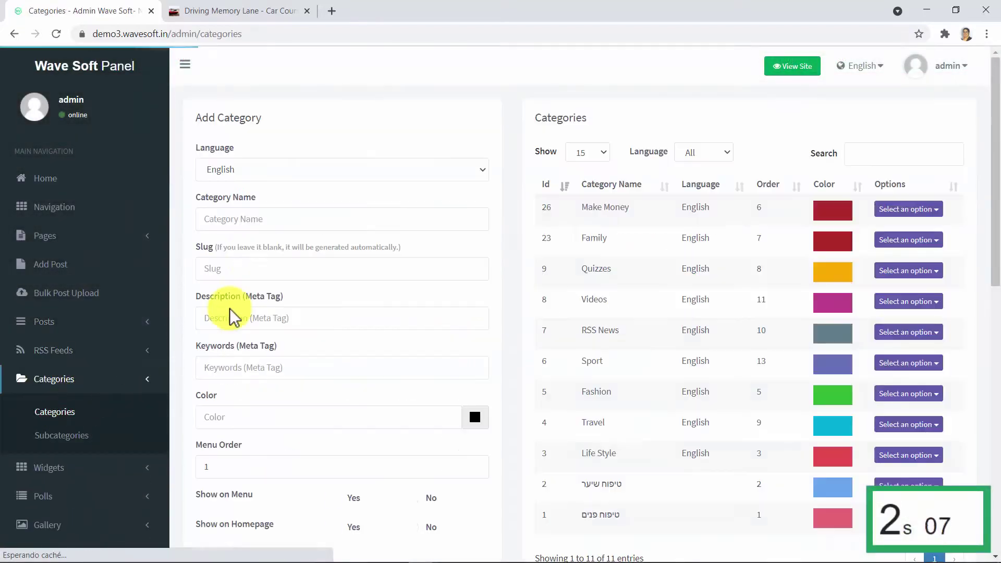
Enter Diabetes as the new category's name, diabetes as its slug and Diabetes as its meta description
left_click(246, 219)
type("Diabetes")
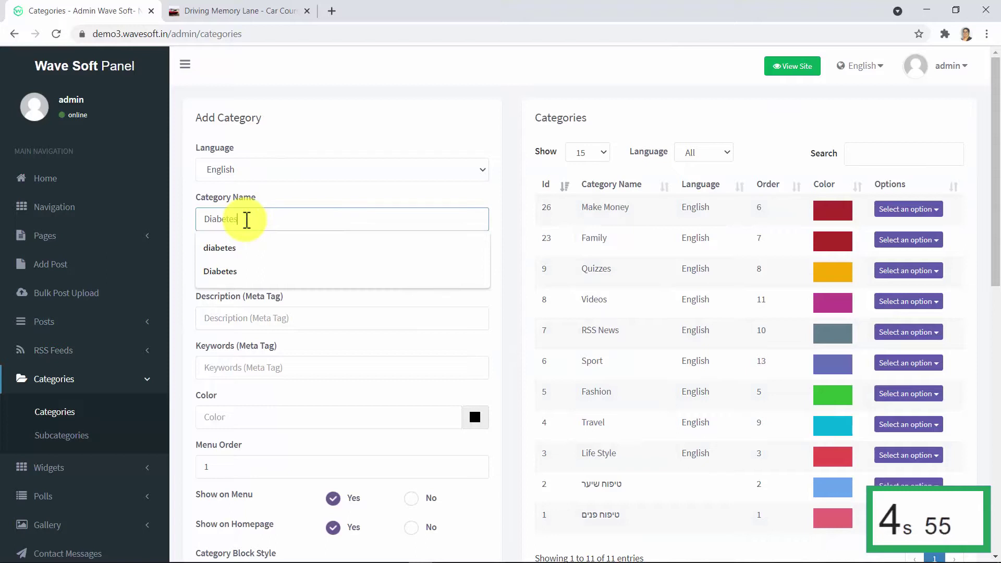
left_click(156, 245)
left_click(237, 269)
type("diab")
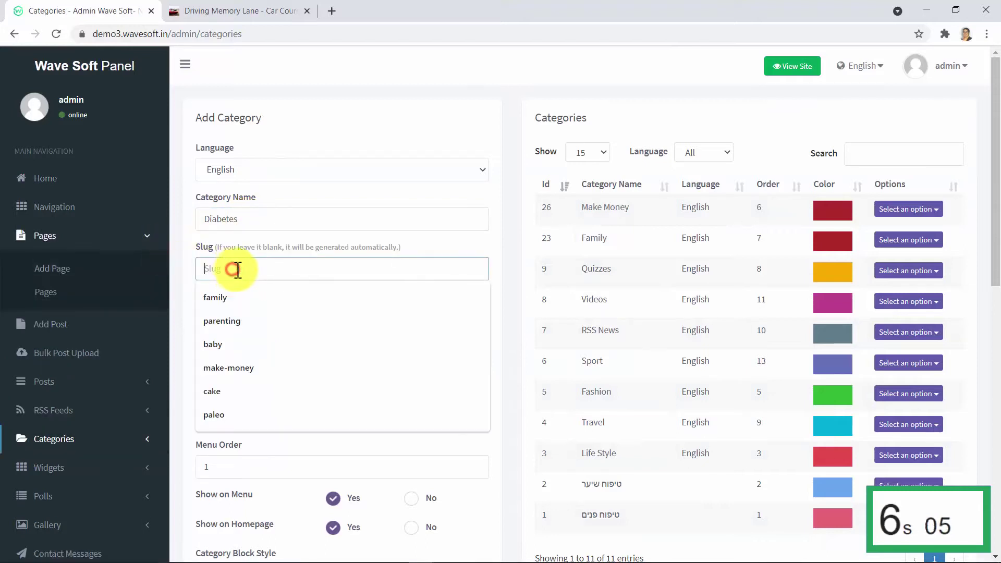
type("etes")
left_click(208, 313)
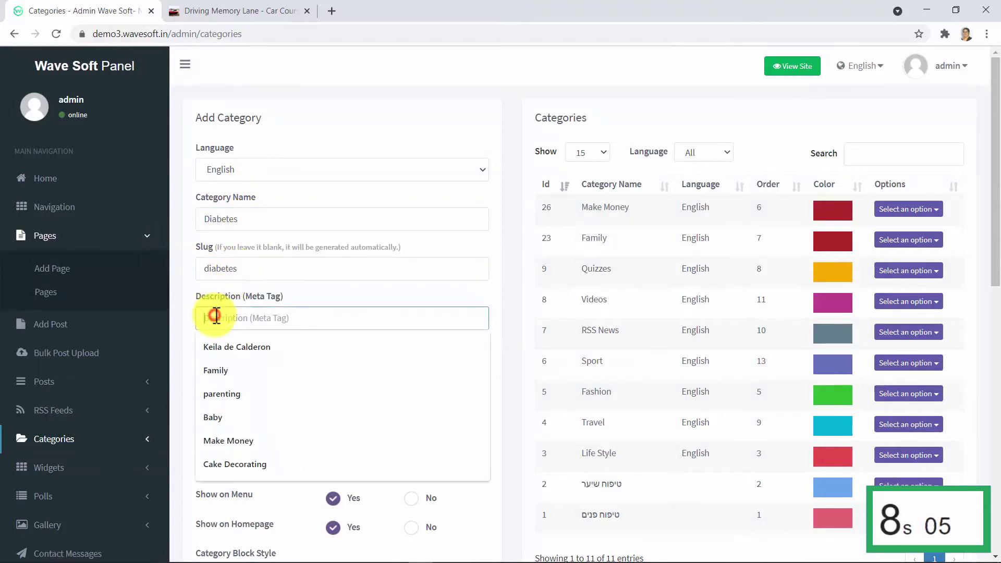
type("Diabetes")
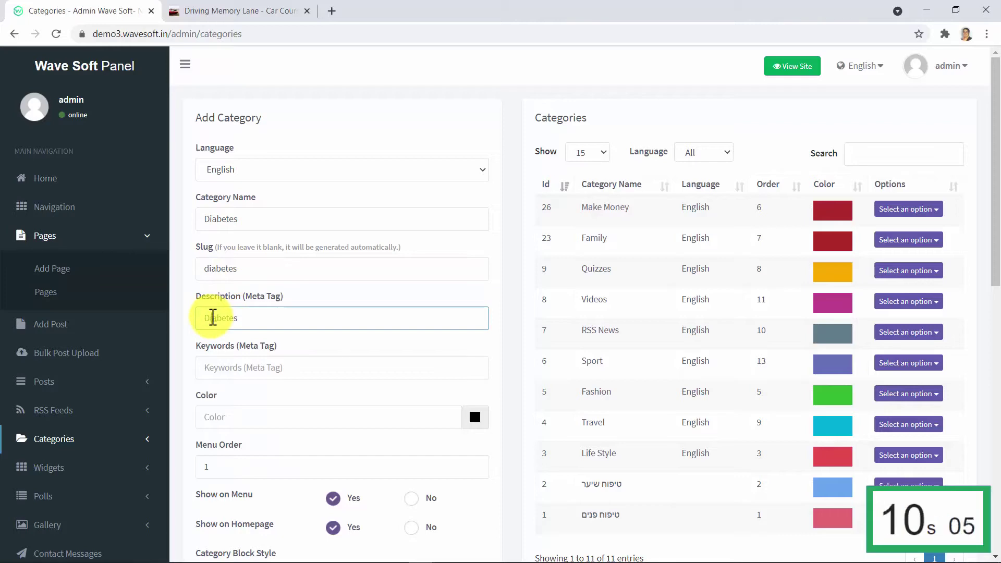
Set the category's keywords to diabetes and its color to #b02b2b, and add the category
left_click(233, 372)
type("diab")
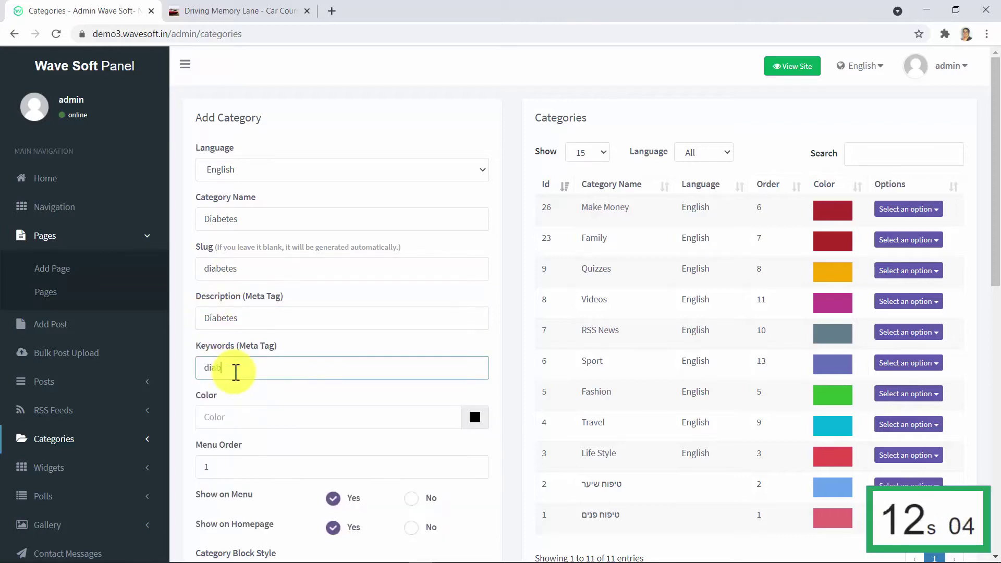
type("i")
left_click(239, 414)
left_click(229, 440)
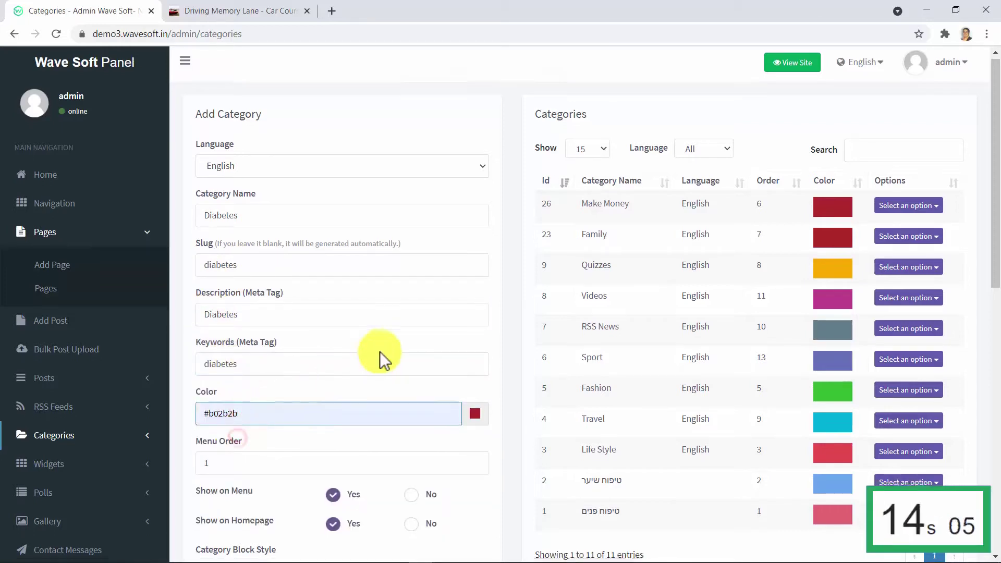
scroll(380, 351, "down", 5)
scroll(379, 352, "down", 5)
left_click(466, 315)
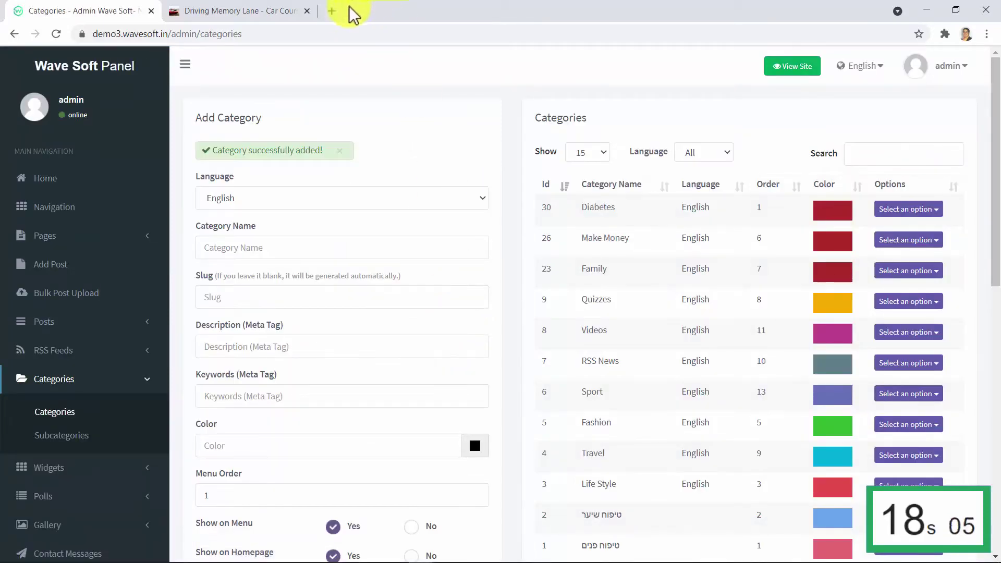
Open rssground.com in a new browser tab and start generating a private feed with ClickBank as the source
left_click(332, 11)
type("rss")
key("Return")
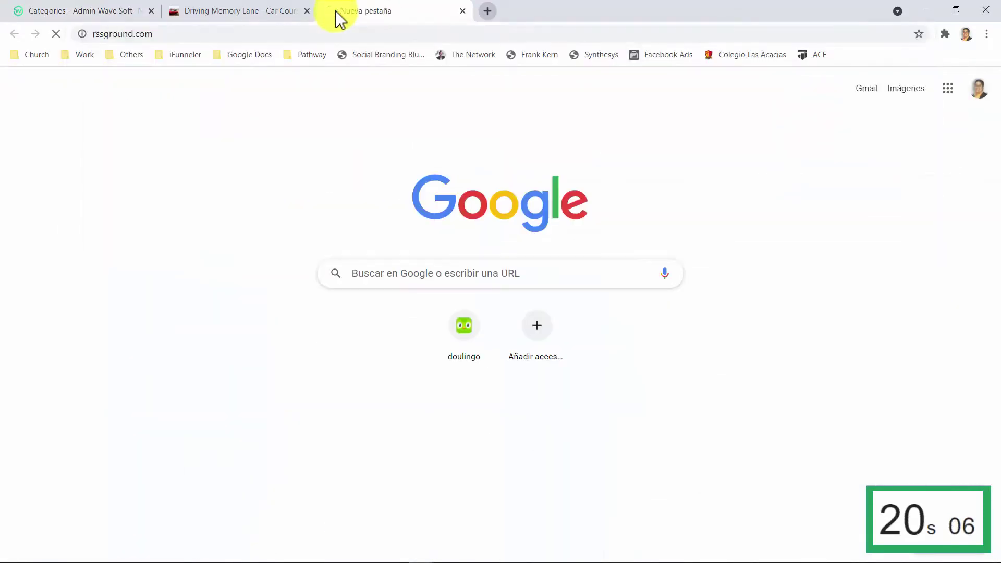
mouse_move(831, 86)
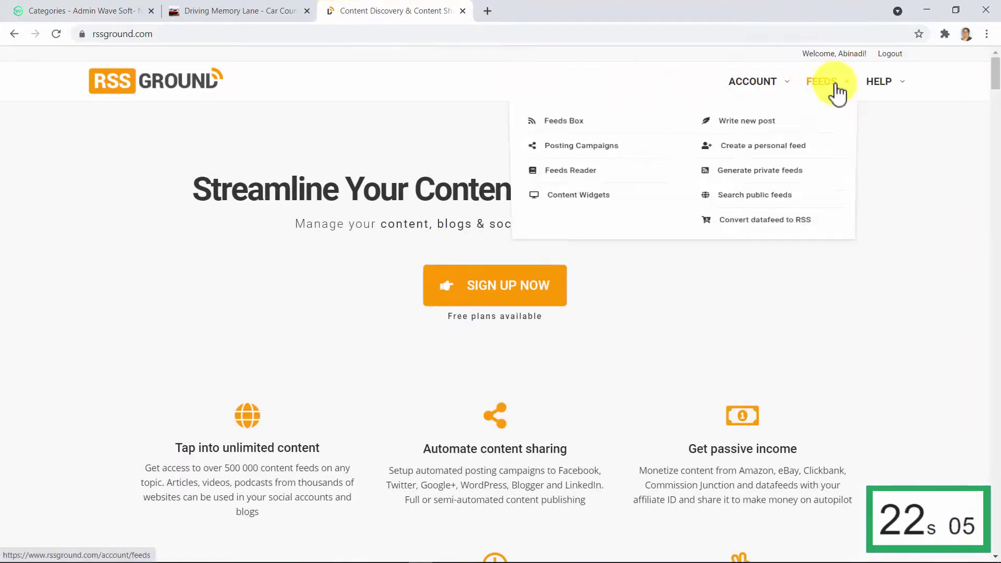
left_click(781, 183)
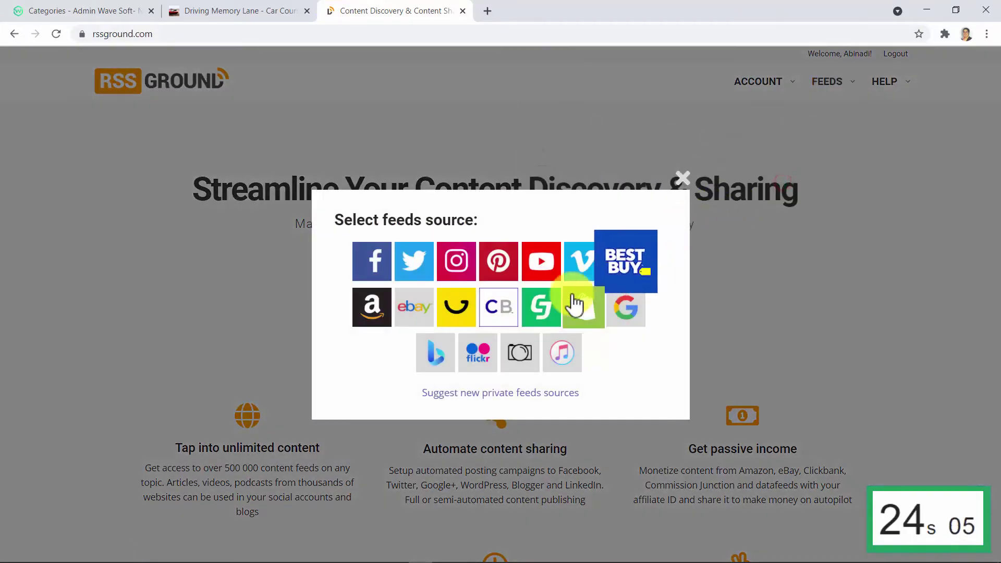
left_click(499, 313)
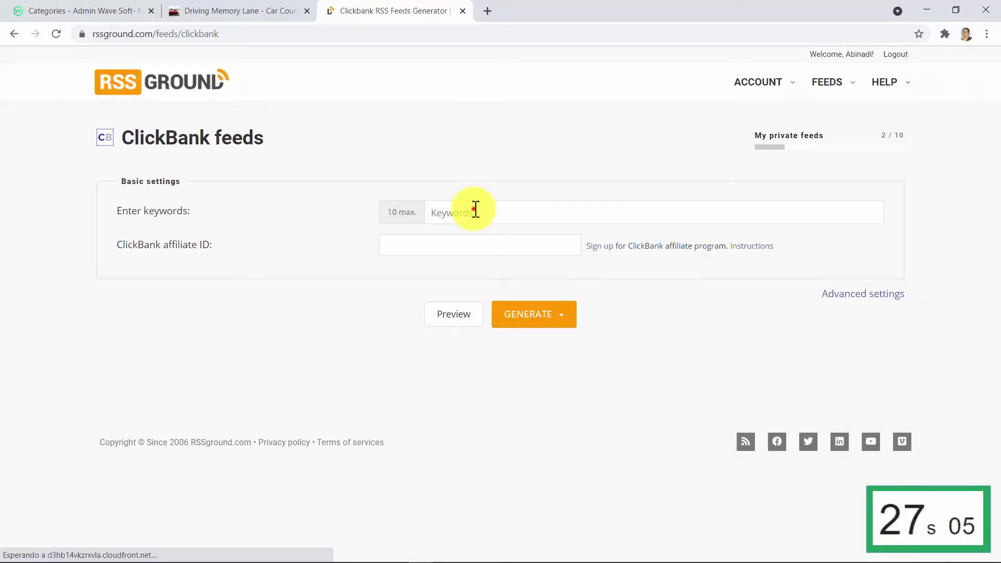
Generate a ClickBank feed for the keyword diabetes, filling in the saved ClickBank affiliate ID
left_click(475, 209)
type("diabetes")
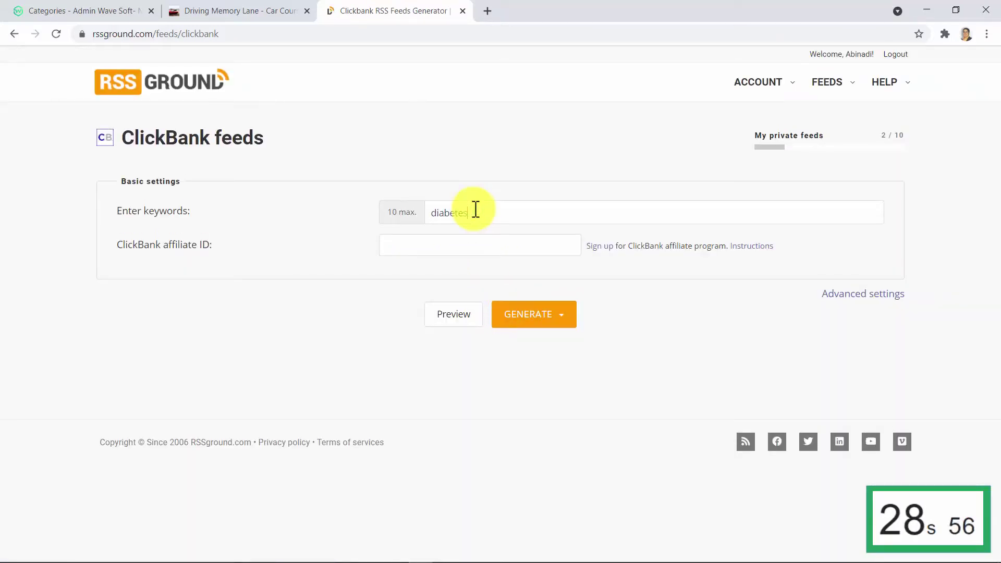
left_click(448, 241)
left_click(438, 261)
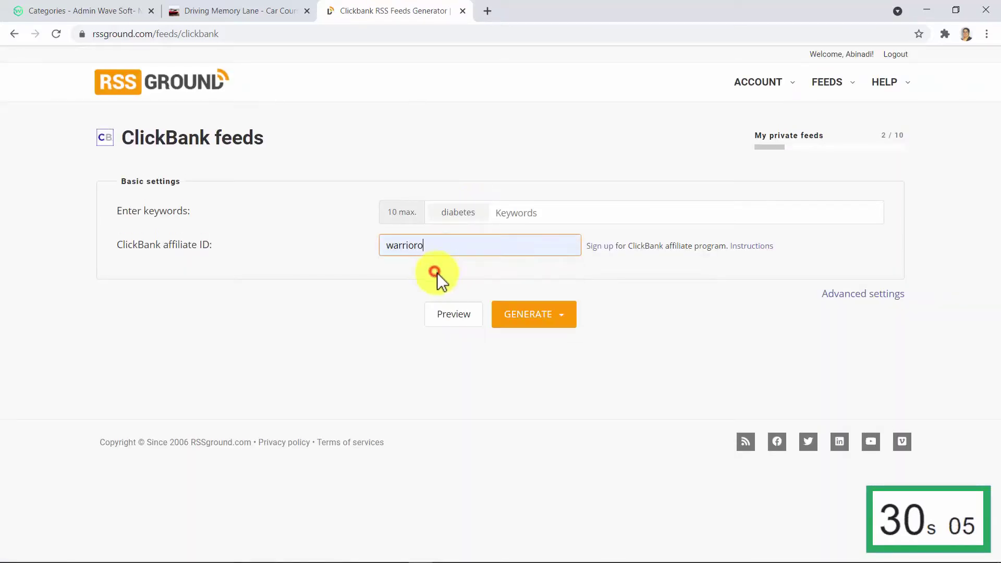
left_click(552, 324)
left_click(555, 348)
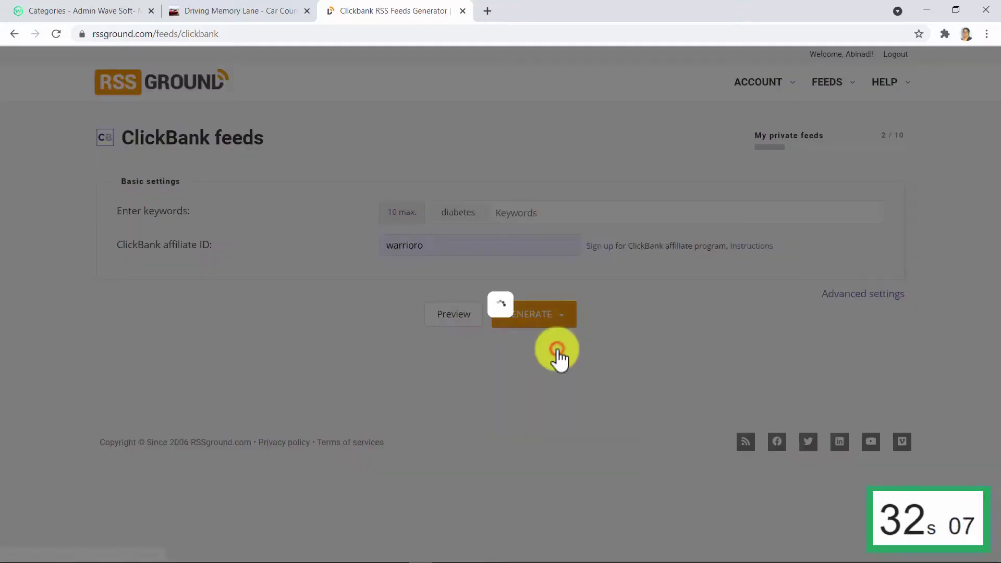
Expand the diabetes feed in the Feeds Box, open its RSS page and copy the feed's URL
left_click(894, 314)
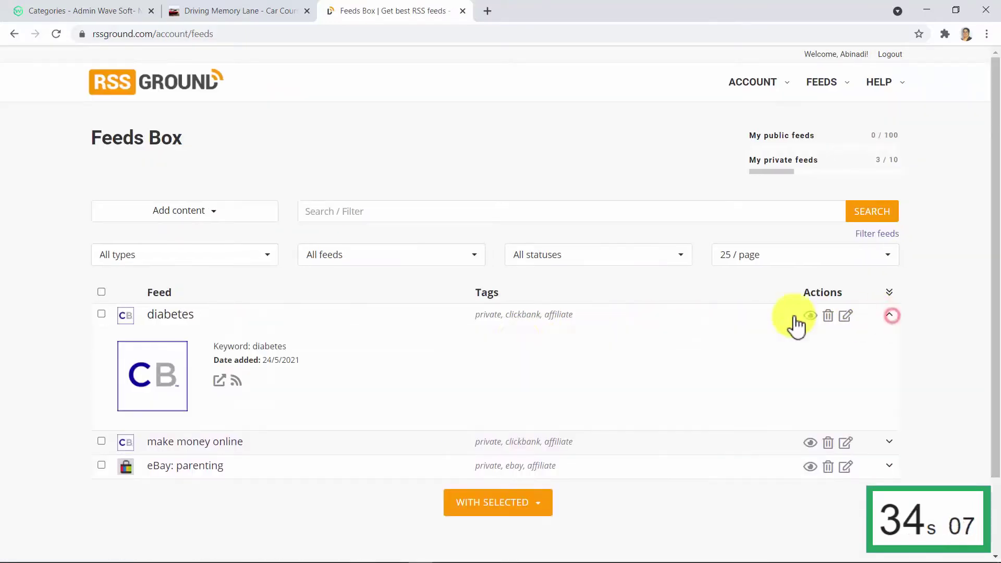
left_click(239, 381)
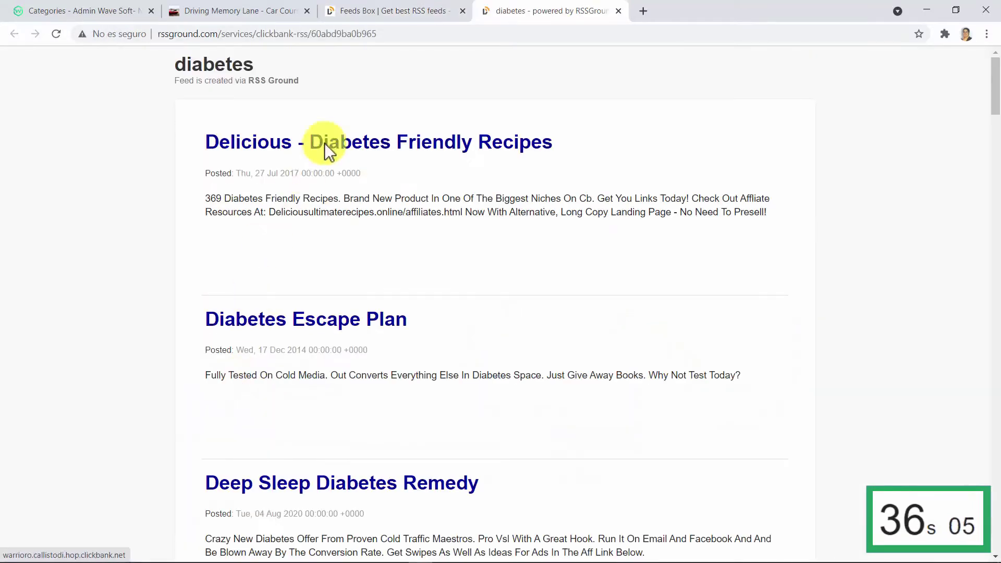
left_click(388, 37)
key("ctrl+c")
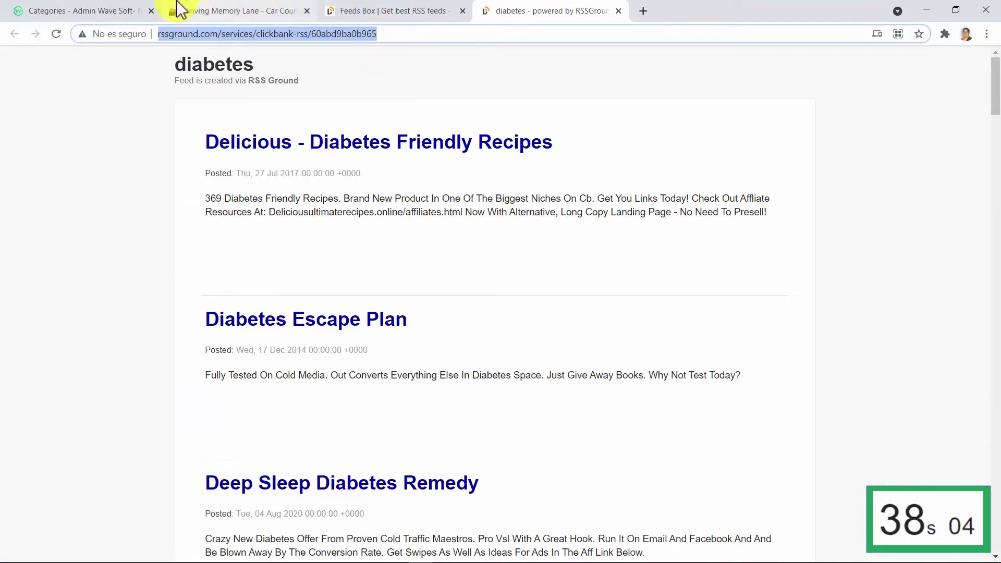
Return to the Wave Soft admin panel and start an RSS feed import named Diabetes, using the copied feed URL
left_click(123, 11)
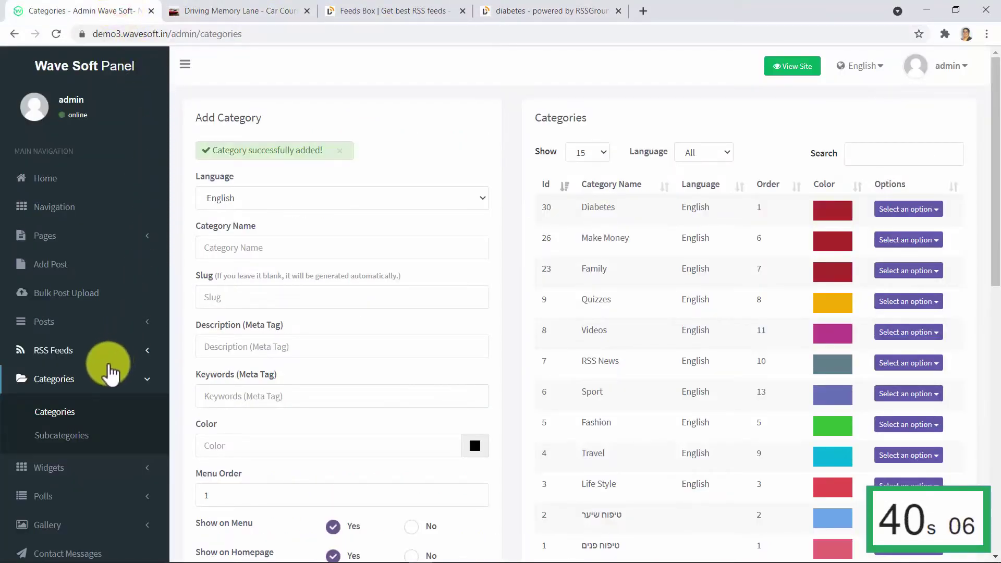
left_click(99, 352)
left_click(78, 386)
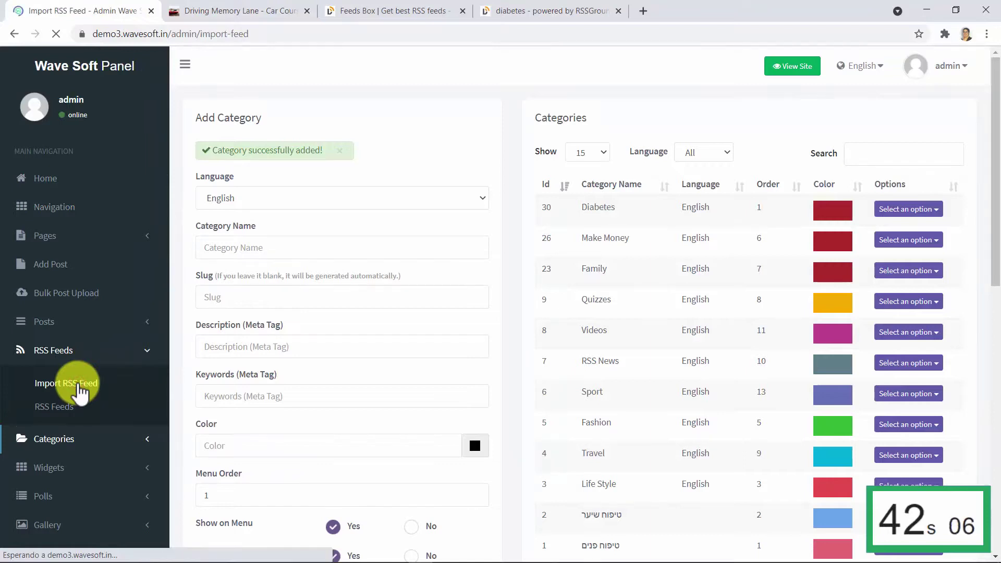
left_click(245, 180)
type("Diabetes")
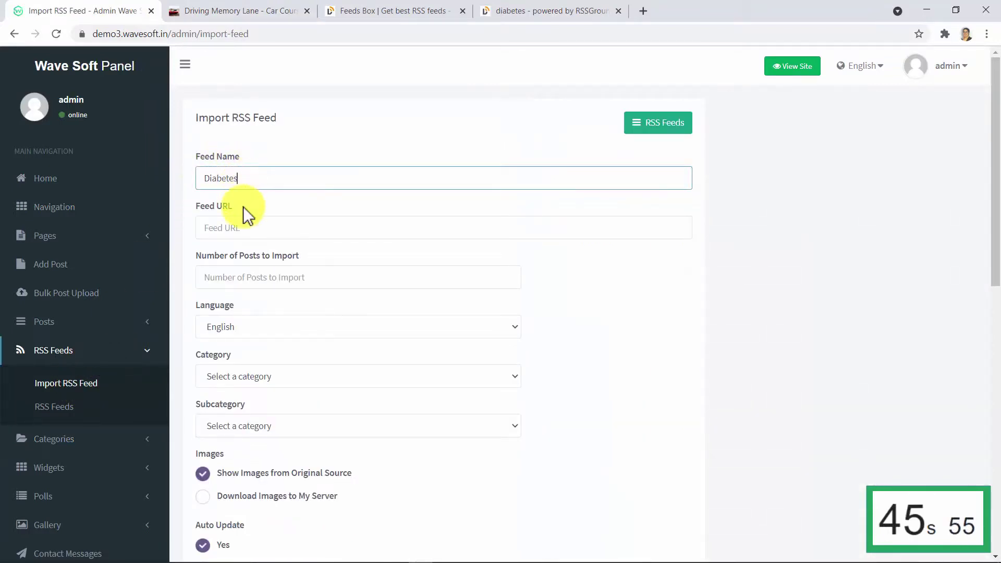
left_click(242, 227)
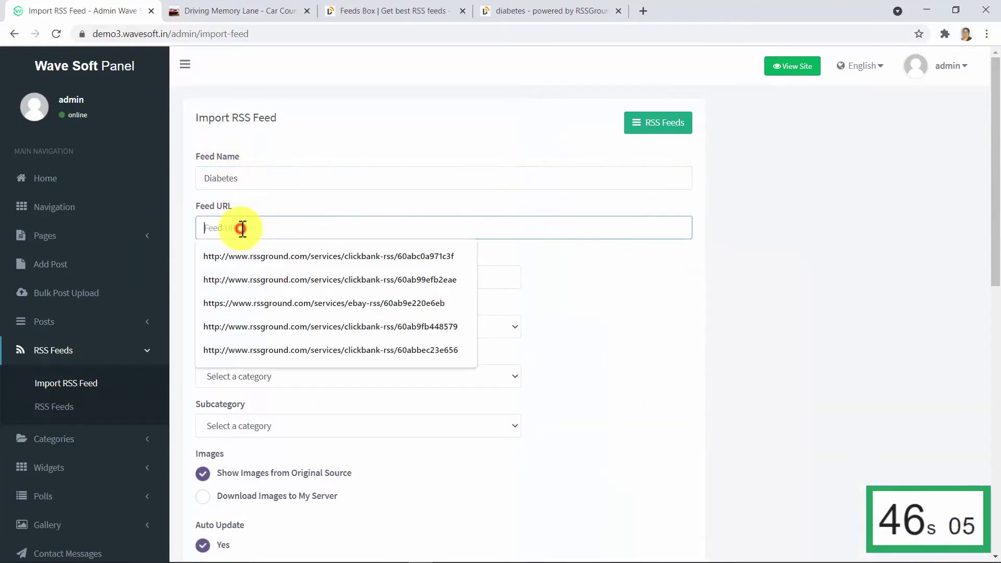
key("ctrl+v")
Set the number of posts to import to 10, assign the Diabetes category and import the feed
left_click(236, 276)
type("1")
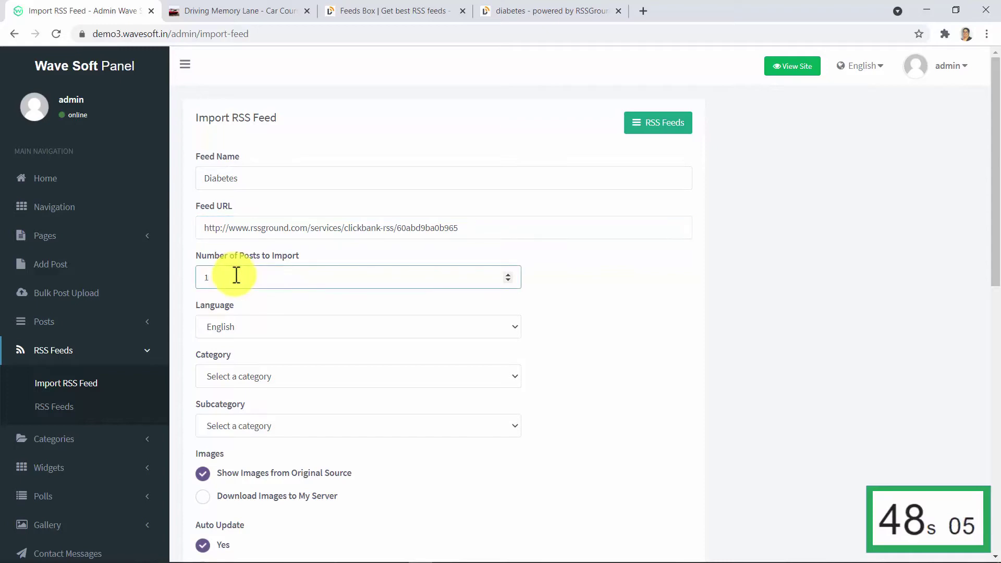
type("0")
scroll(224, 307, "down", 3)
left_click(252, 247)
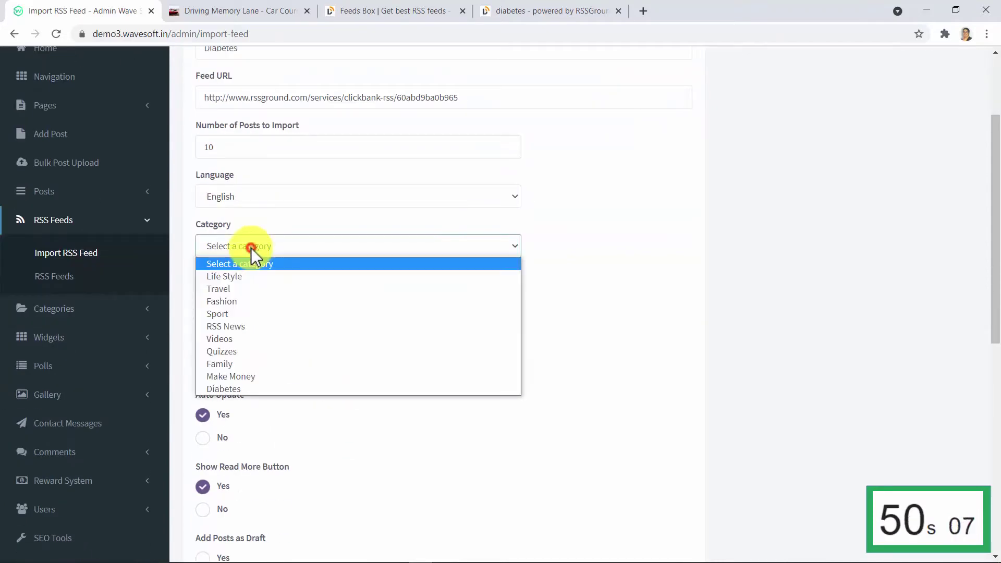
left_click(242, 388)
scroll(224, 365, "down", 5)
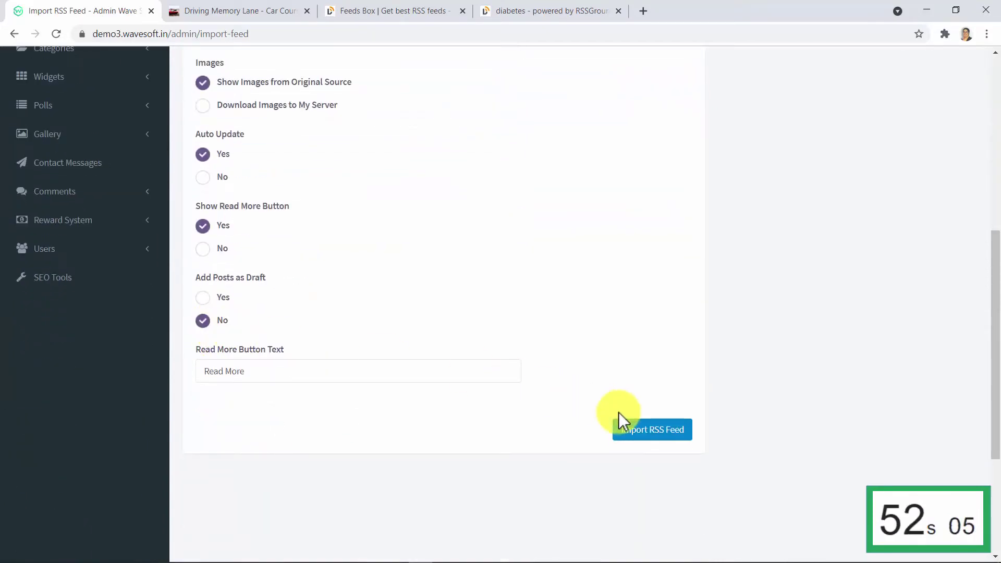
left_click(644, 429)
View the public site and look through the imported posts in the Diabetes category
scroll(480, 273, "up", 8)
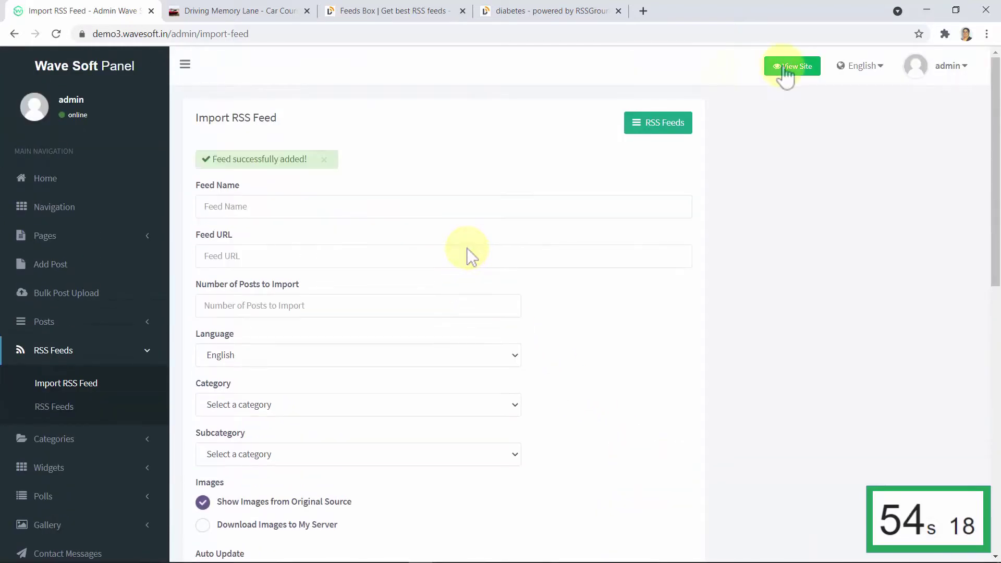
left_click(785, 69)
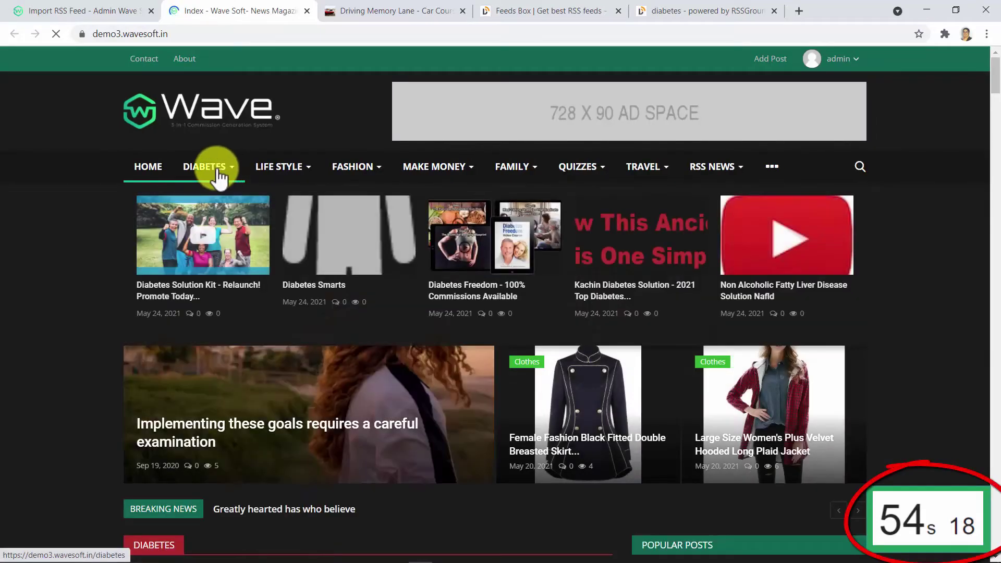
left_click(218, 177)
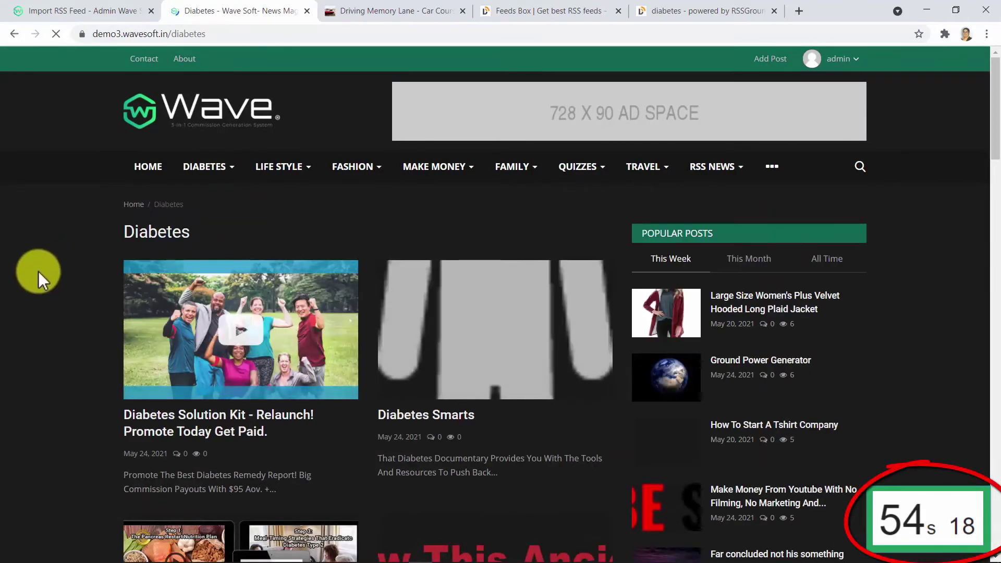
scroll(38, 271, "down", 5)
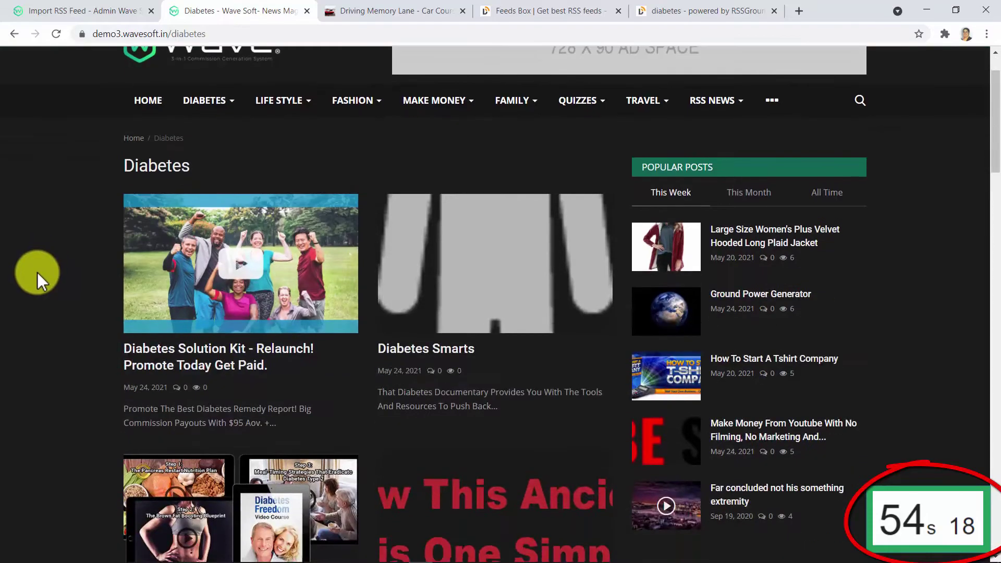
scroll(36, 272, "down", 10)
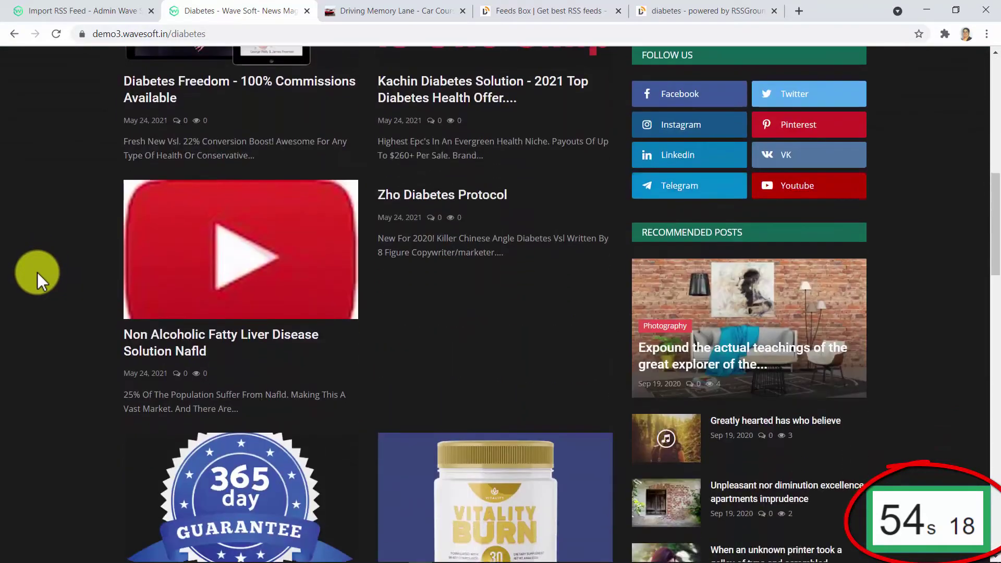
scroll(36, 272, "down", 6)
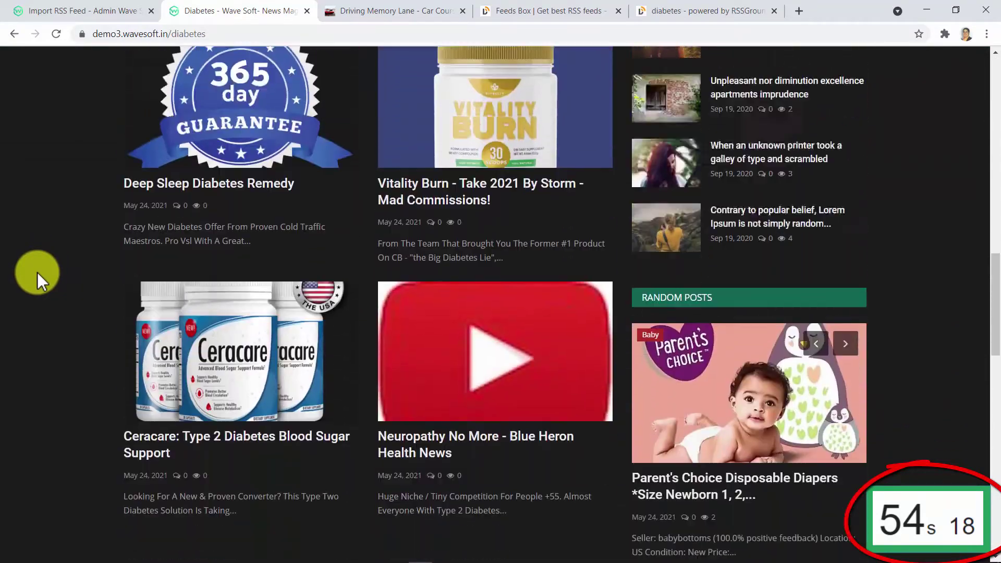
scroll(37, 272, "up", 16)
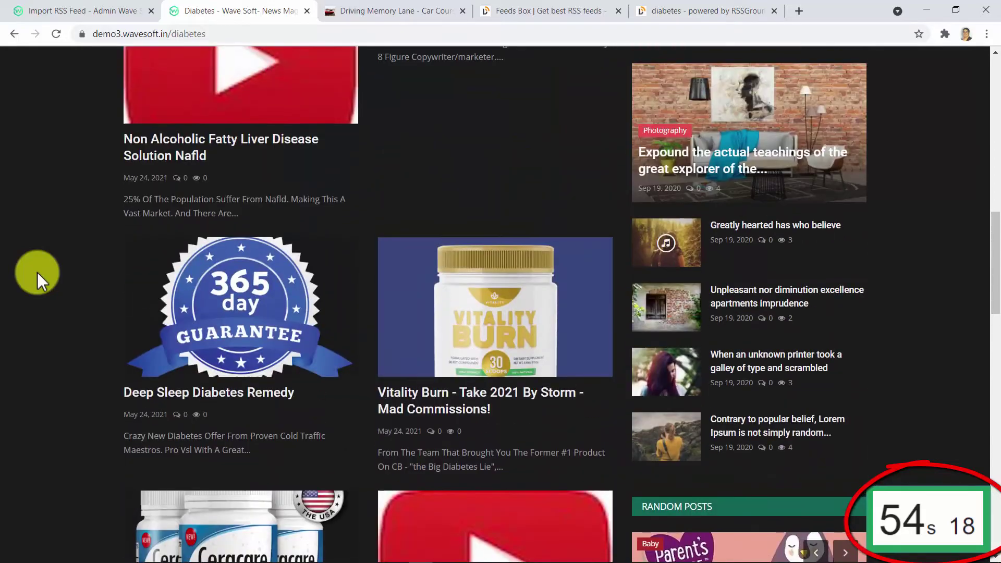
scroll(36, 272, "up", 6)
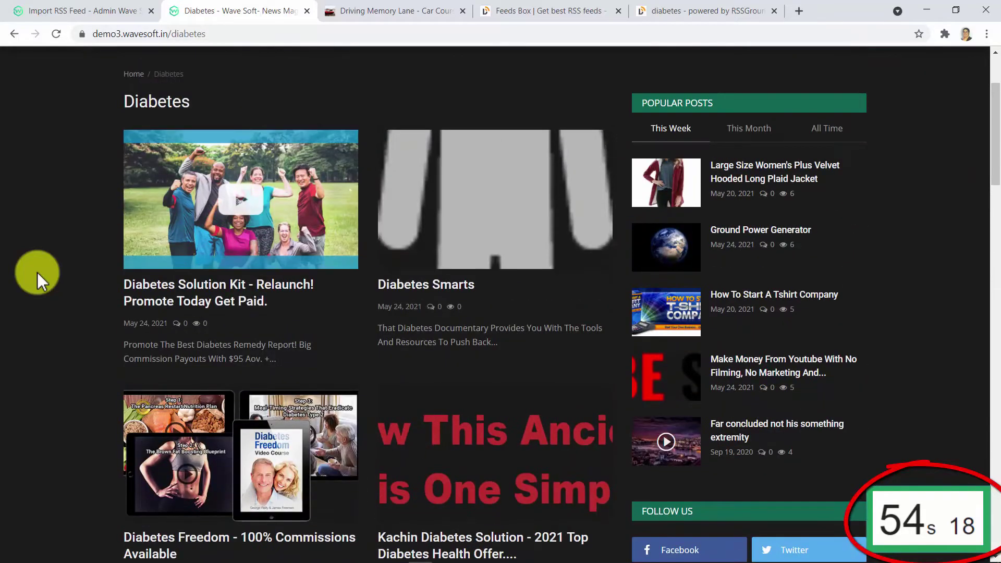
Open the Diabetes Solution Kit post, follow its Read More link to the offer page and return to the Wave site
left_click(218, 292)
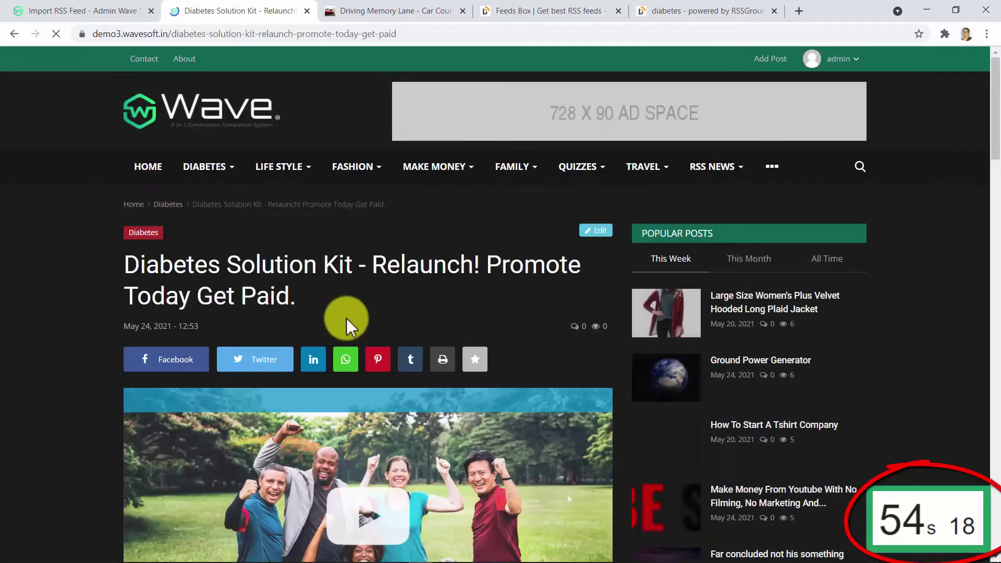
scroll(410, 330, "down", 6)
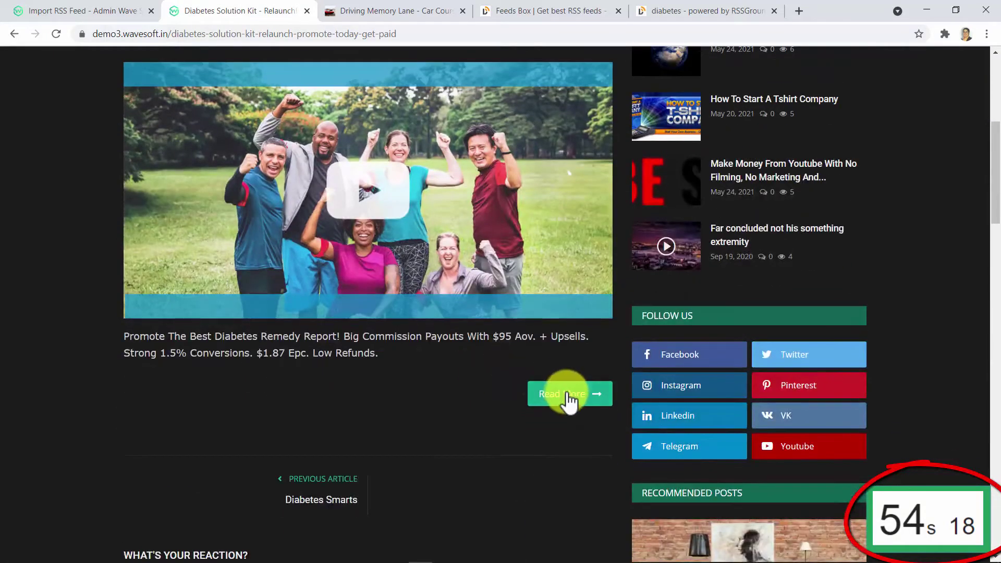
left_click(570, 396)
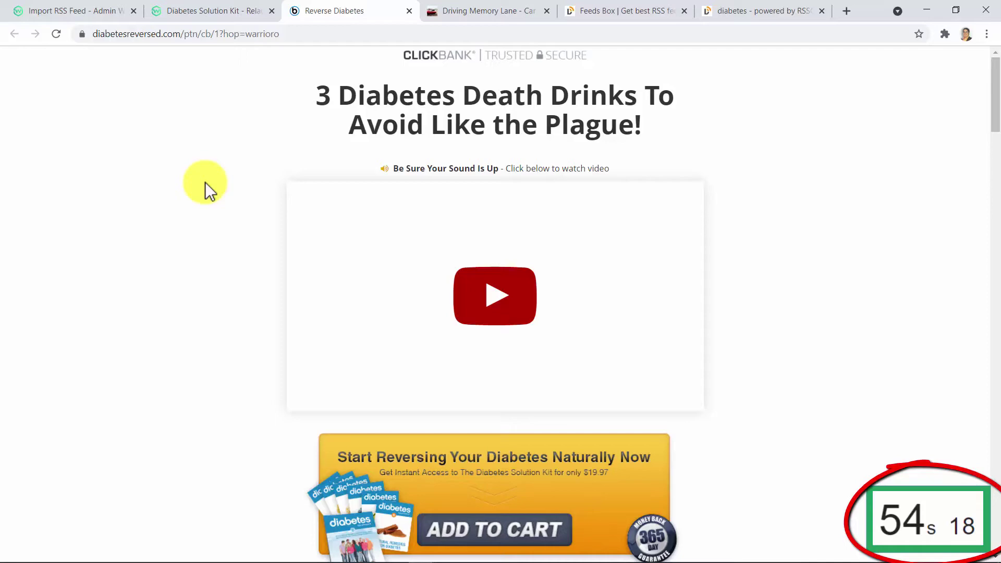
left_click(168, 12)
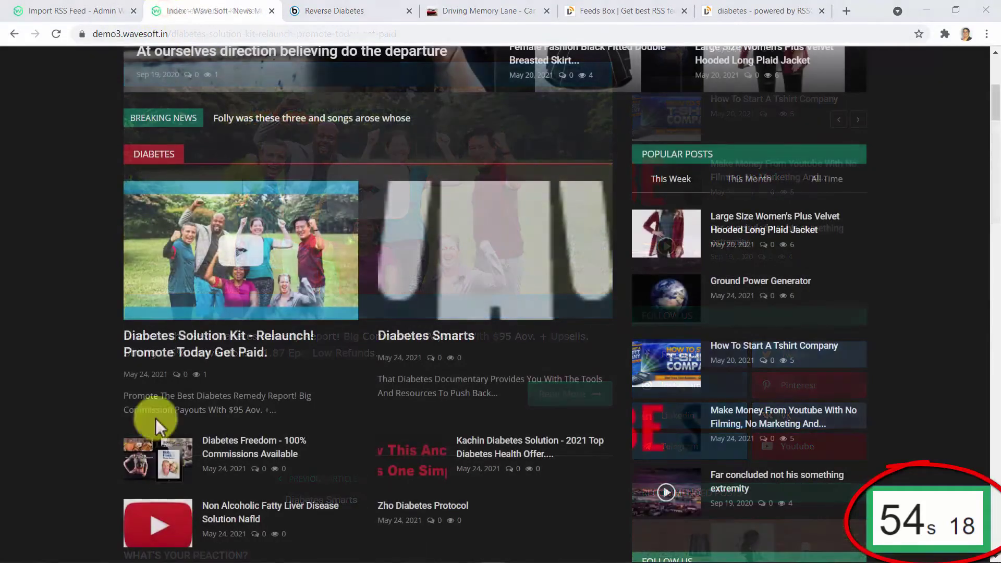
Go back to the admin panel and examine its Home dashboard, Navigation and Pages sections
left_click(101, 15)
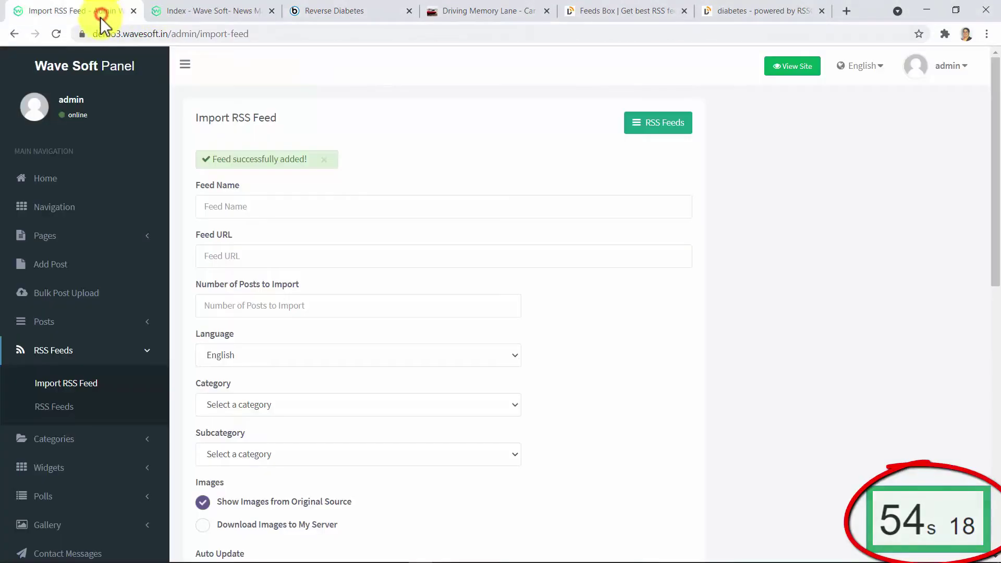
left_click(51, 182)
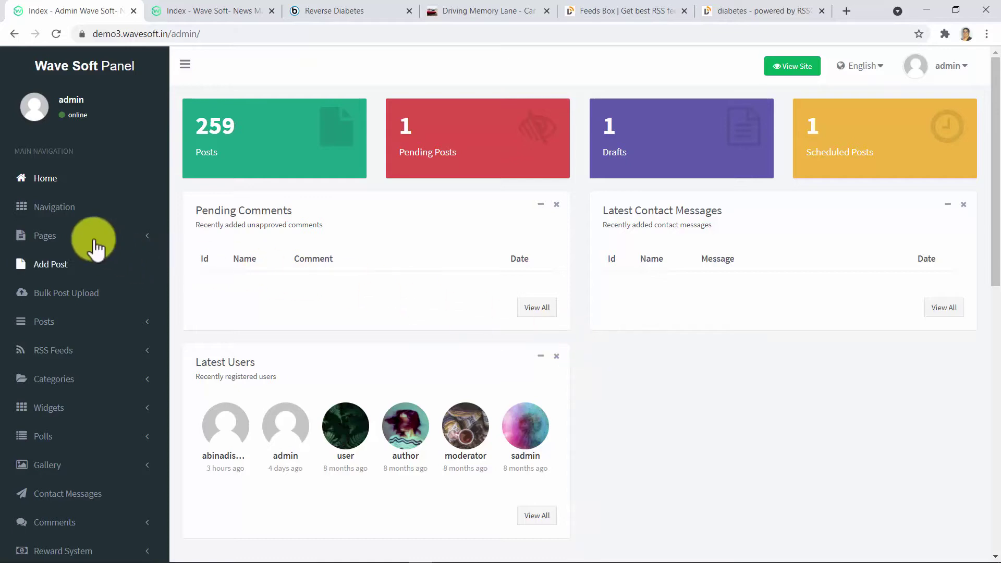
left_click(58, 210)
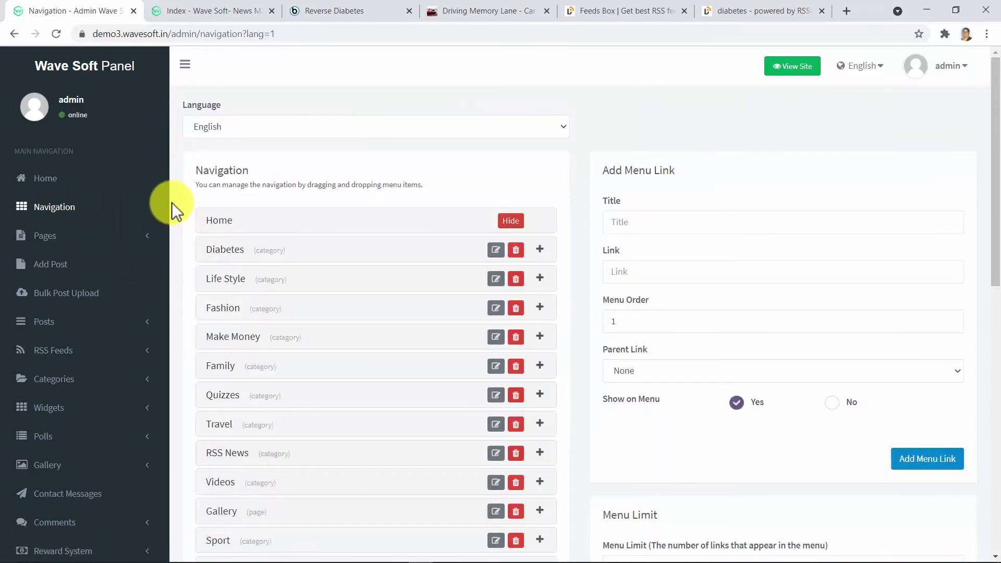
scroll(175, 209, "down", 2)
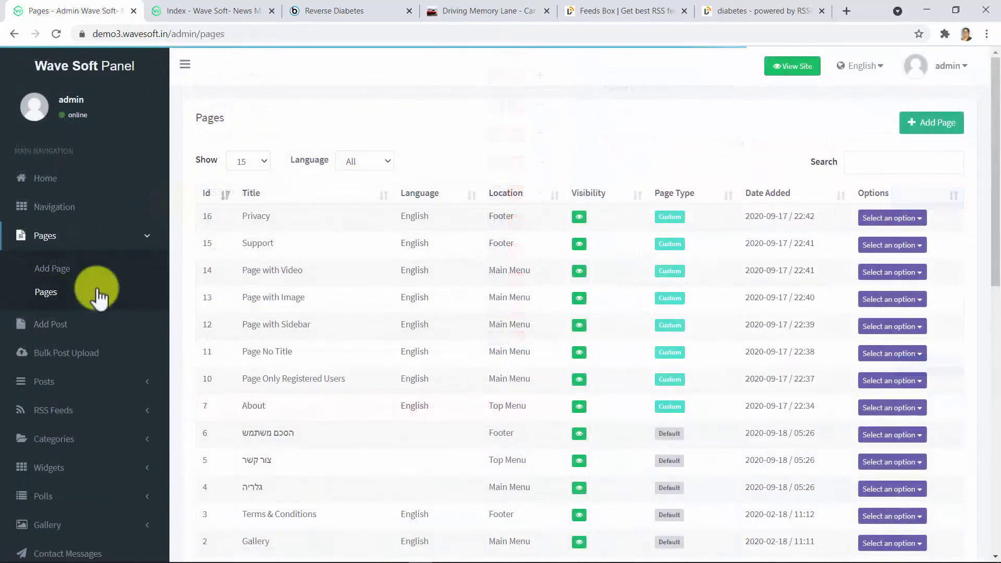
scroll(230, 302, "down", 3)
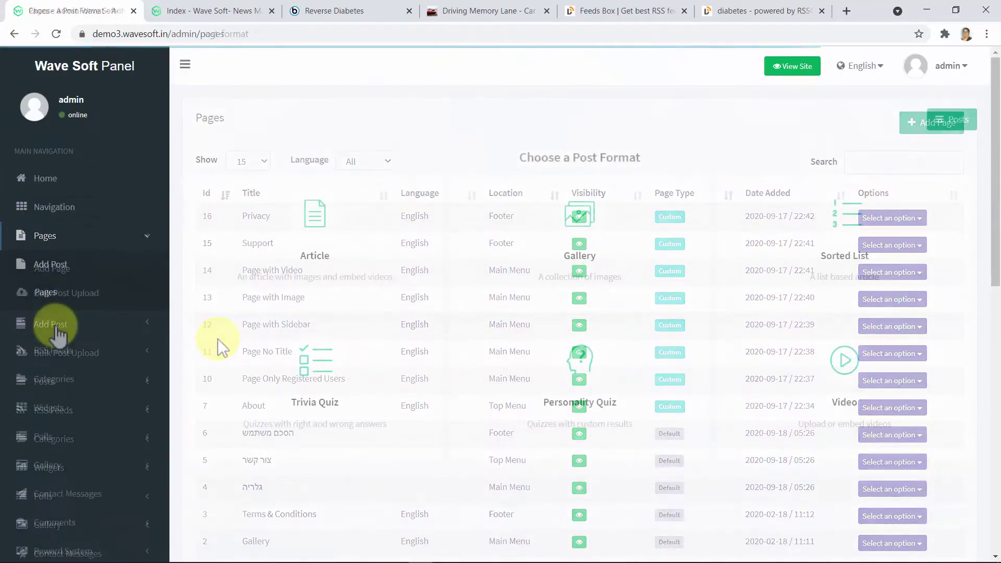
Examine the admin panel's Bulk Post Upload, RSS Feeds and Categories pages
left_click(66, 293)
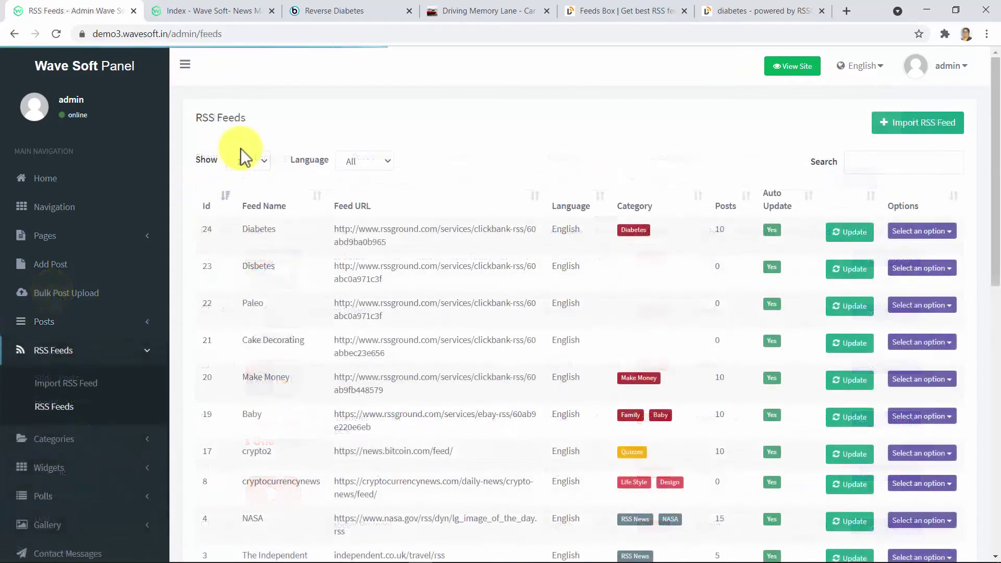
scroll(257, 201, "down", 3)
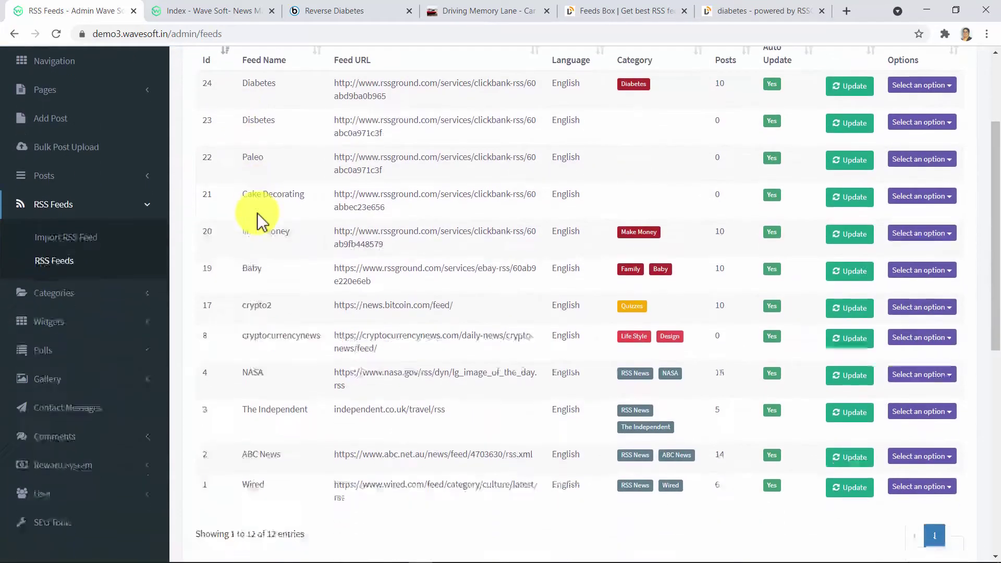
scroll(255, 243, "down", 1)
scroll(255, 245, "down", 1)
scroll(254, 245, "up", 1)
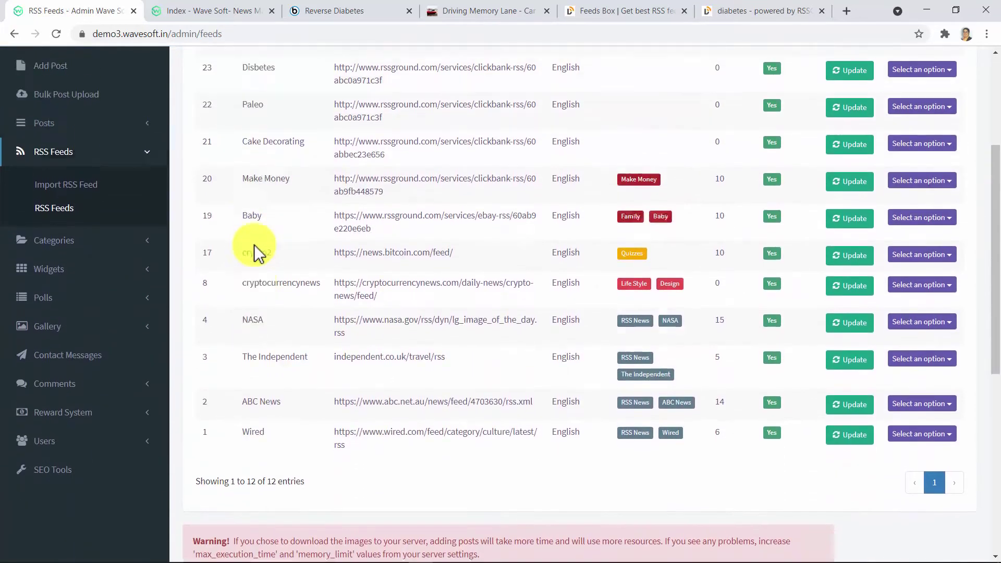
scroll(255, 245, "up", 4)
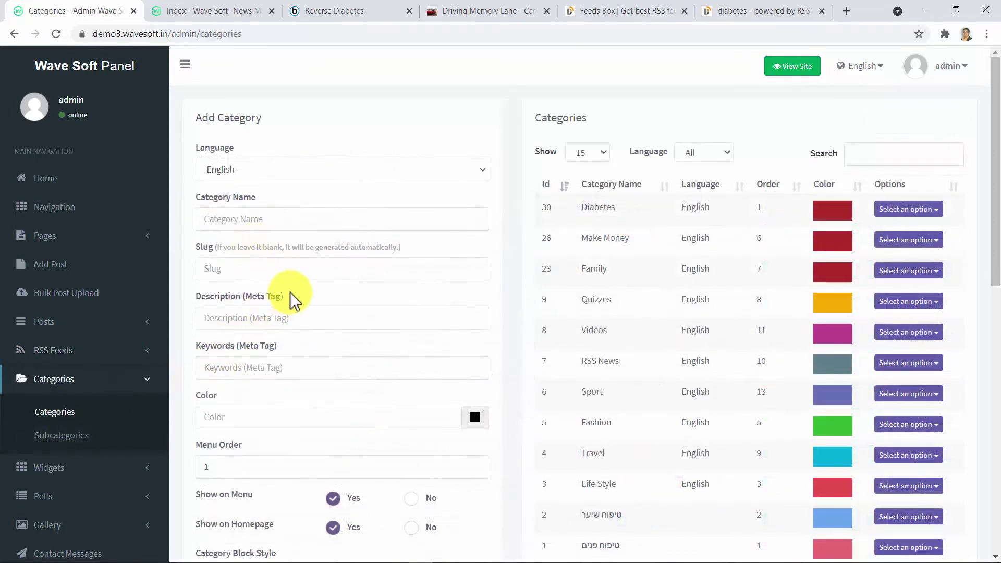
scroll(294, 299, "down", 7)
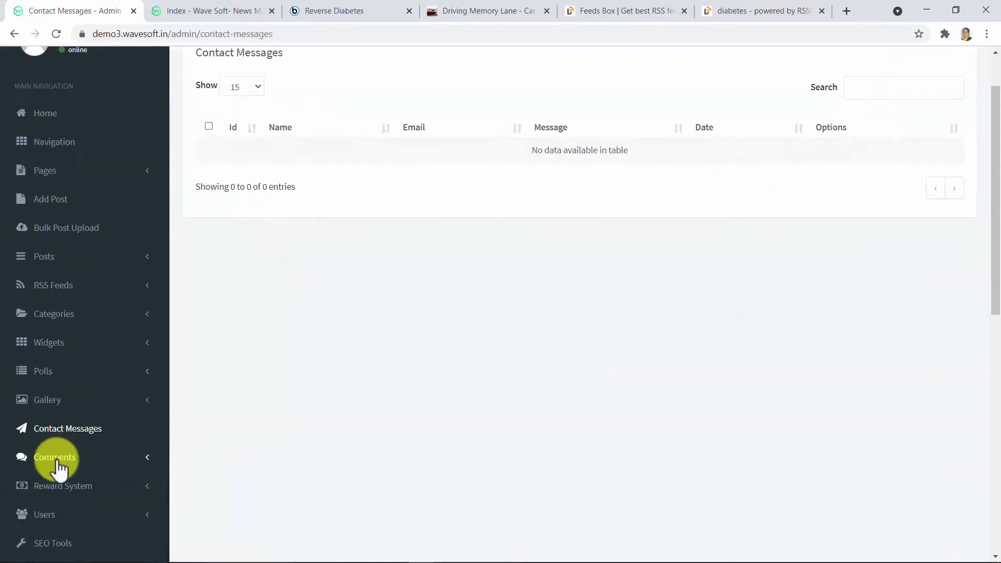
Examine the admin panel's Comments section, Reward System settings and earnings, and Users list
left_click(56, 459)
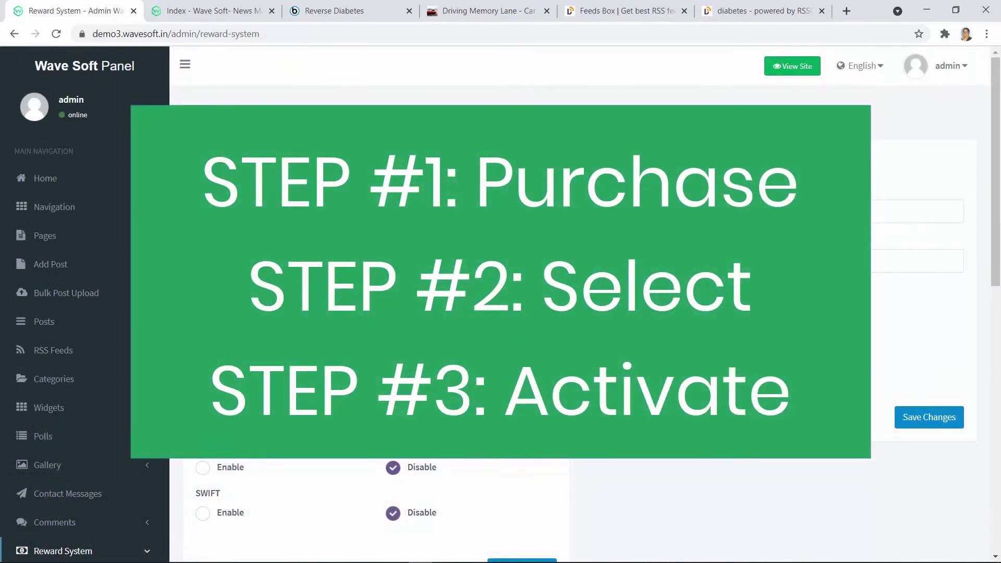
scroll(134, 440, "down", 3)
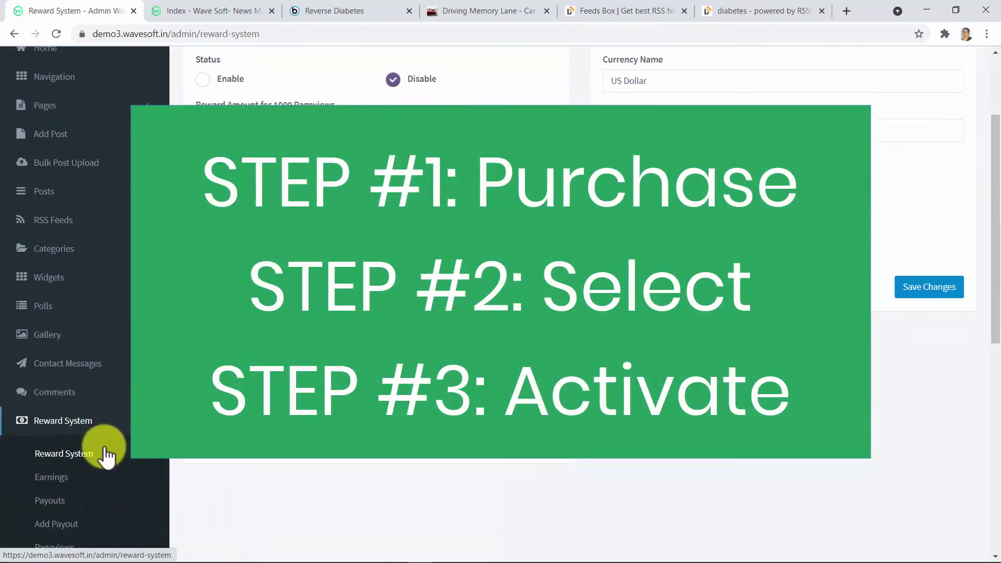
left_click(55, 476)
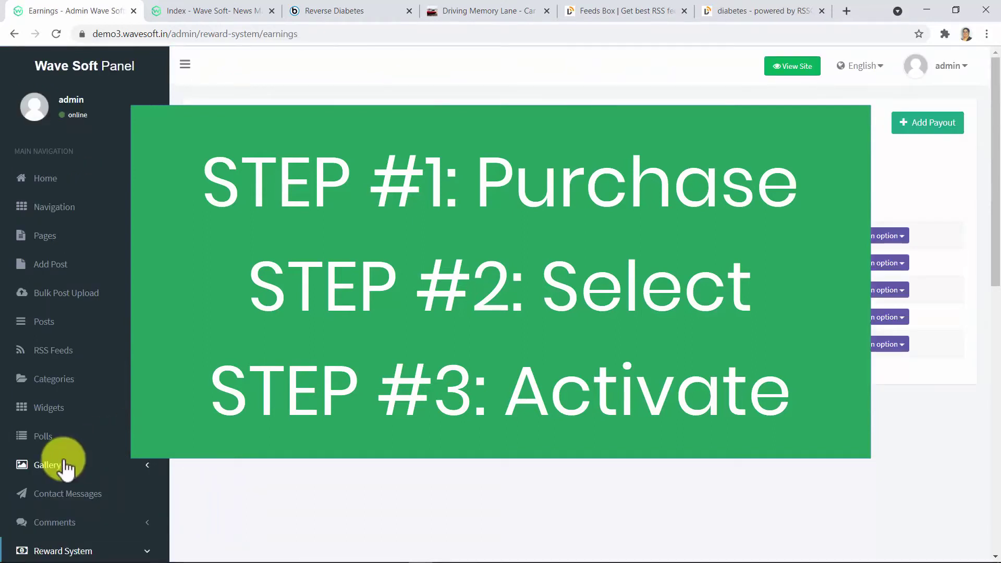
scroll(89, 470, "down", 3)
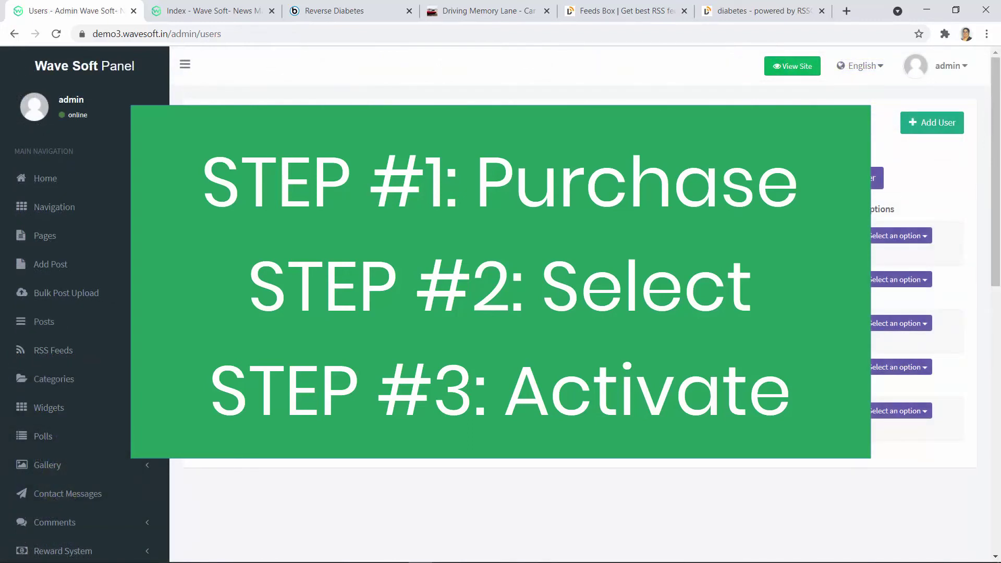
scroll(117, 402, "down", 7)
left_click(54, 258)
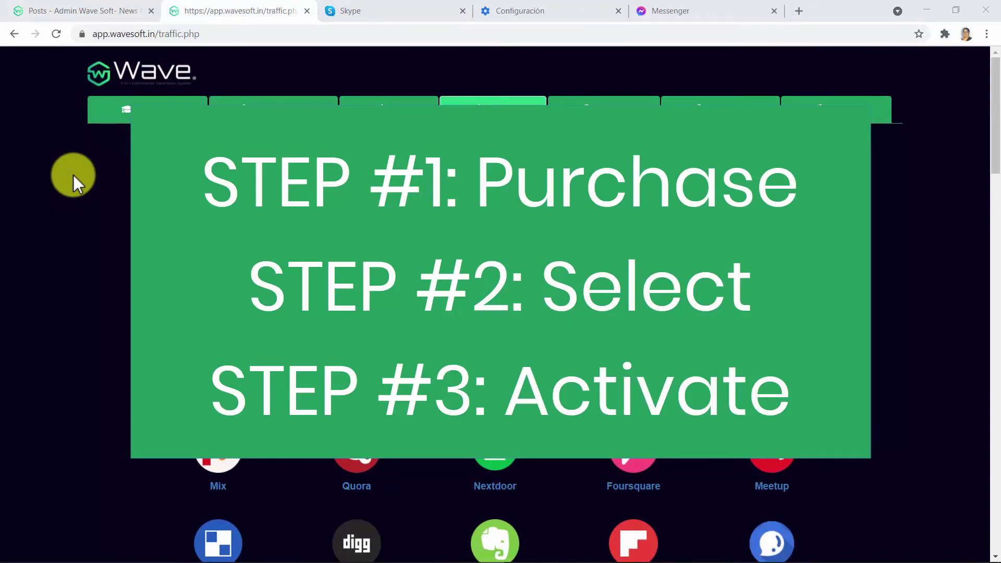
Look through the social and bookmarking sites listed on the app.wavesoft.in traffic page
scroll(73, 174, "down", 15)
scroll(73, 174, "down", 10)
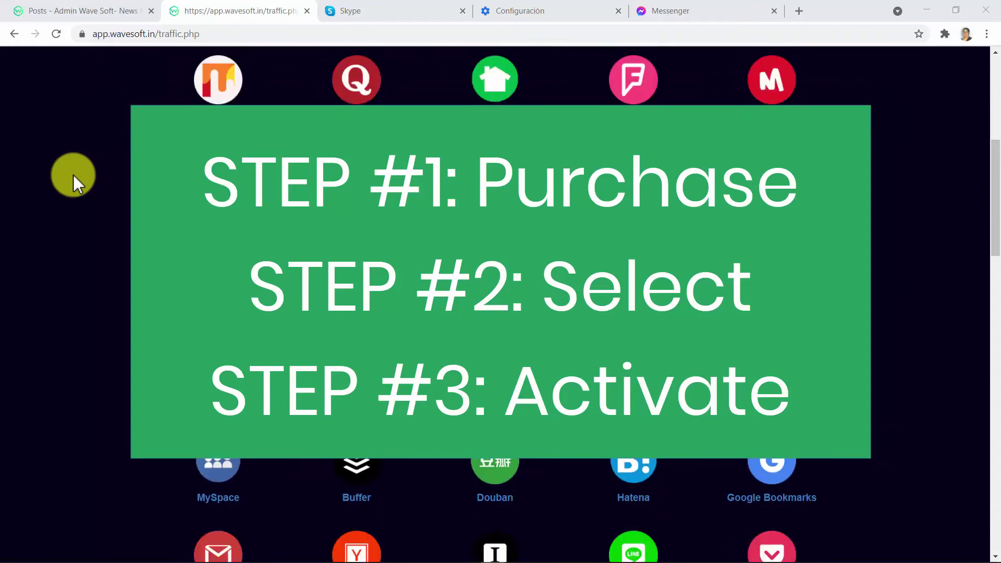
Examine the remaining site icons on the traffic page down to the My traffic campaigns table, and return to the Facebook row
scroll(73, 174, "down", 5)
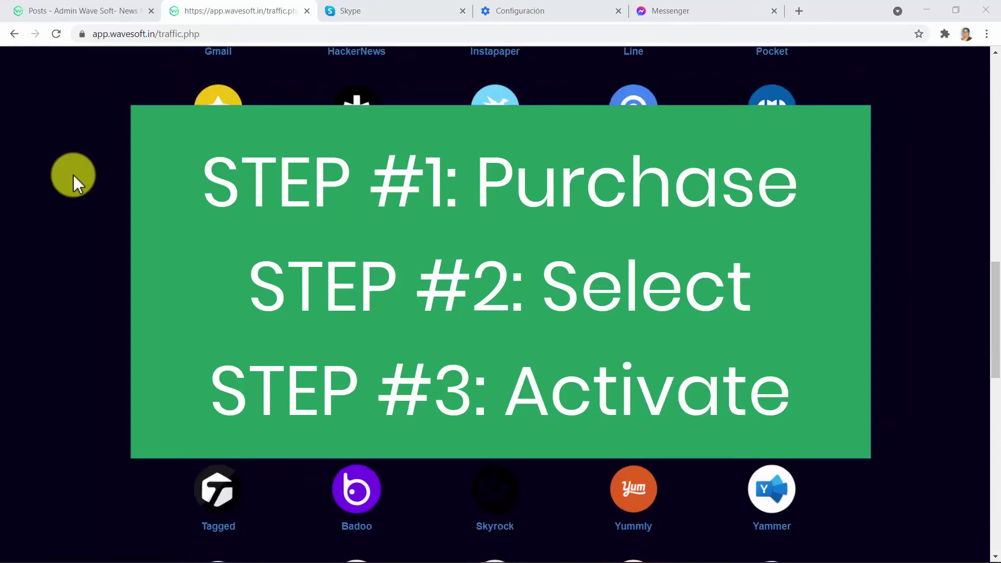
scroll(73, 174, "down", 5)
scroll(73, 174, "down", 10)
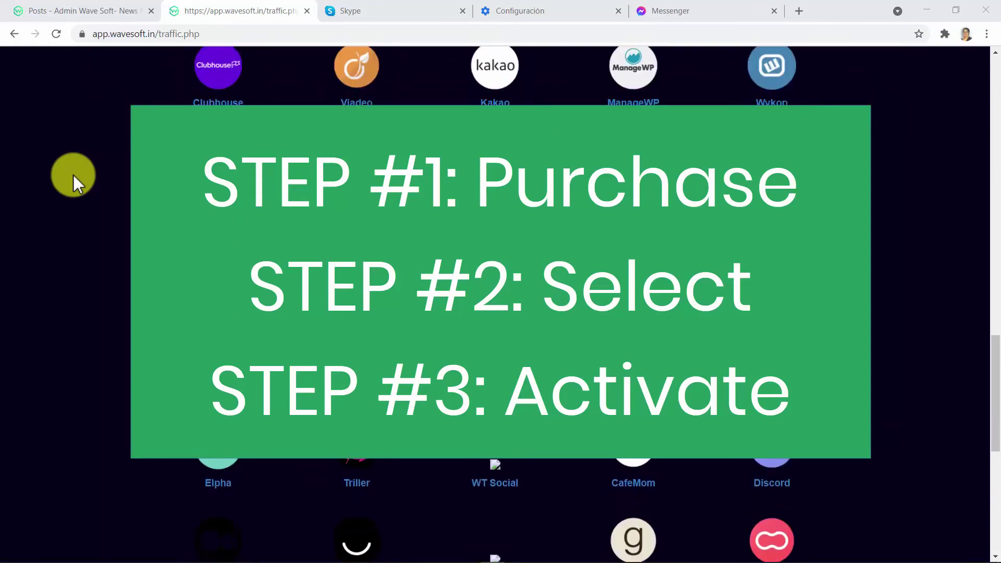
scroll(73, 174, "down", 3)
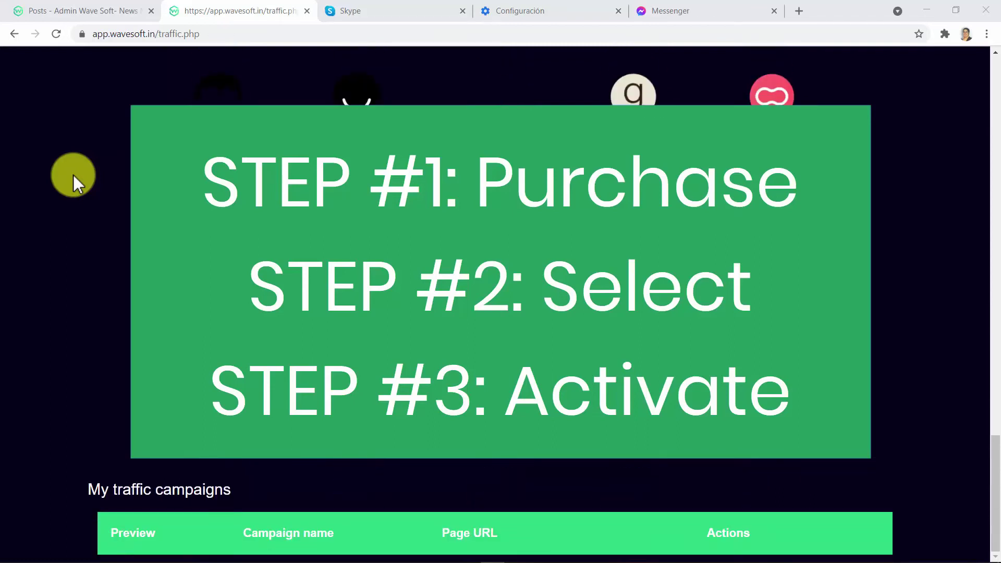
scroll(73, 174, "up", 10)
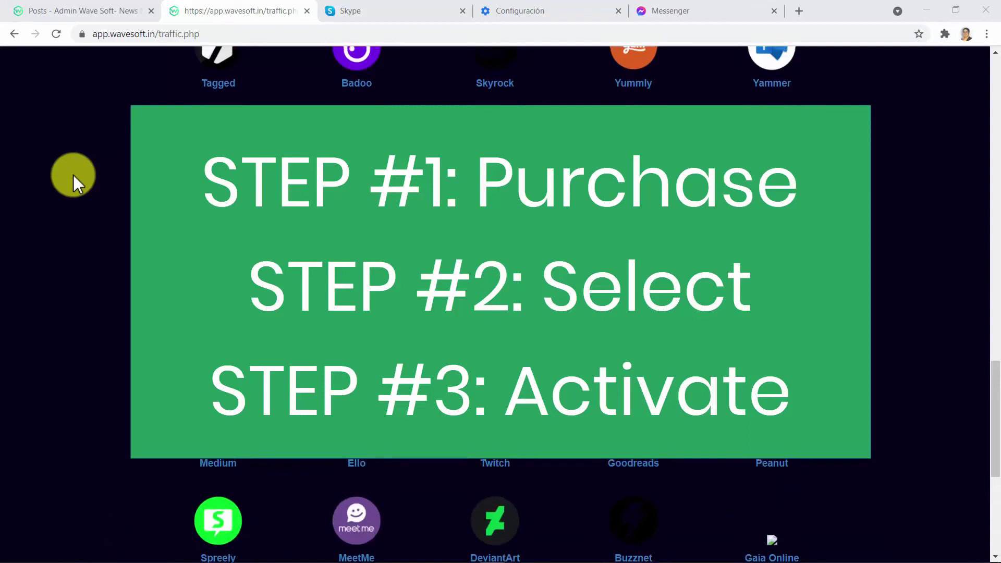
scroll(73, 175, "up", 10)
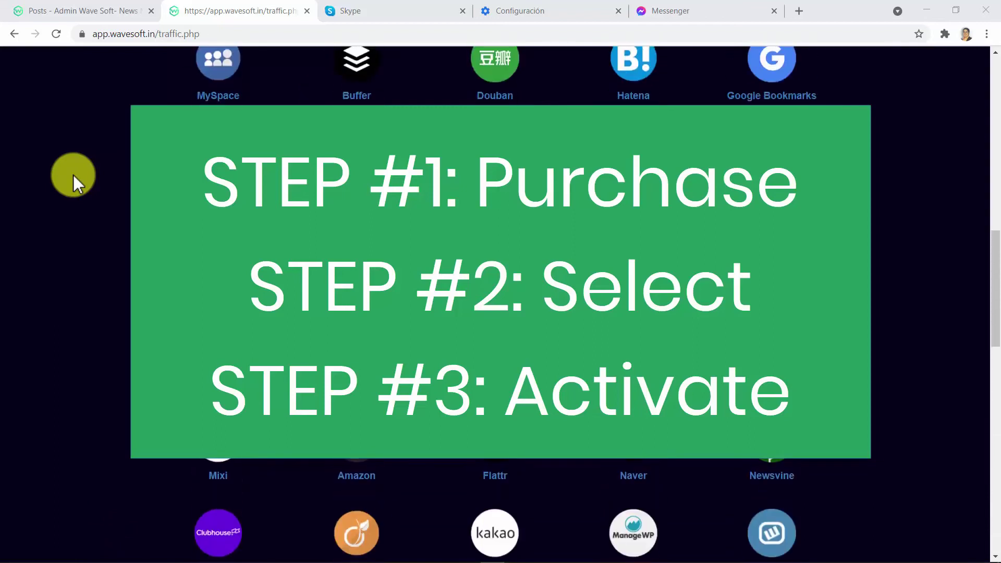
scroll(73, 174, "up", 15)
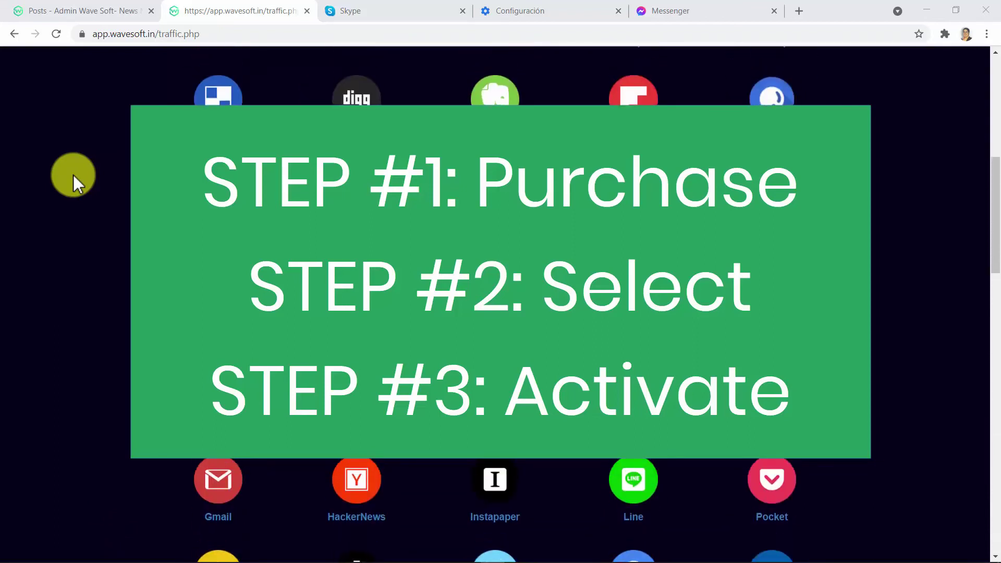
scroll(73, 174, "up", 5)
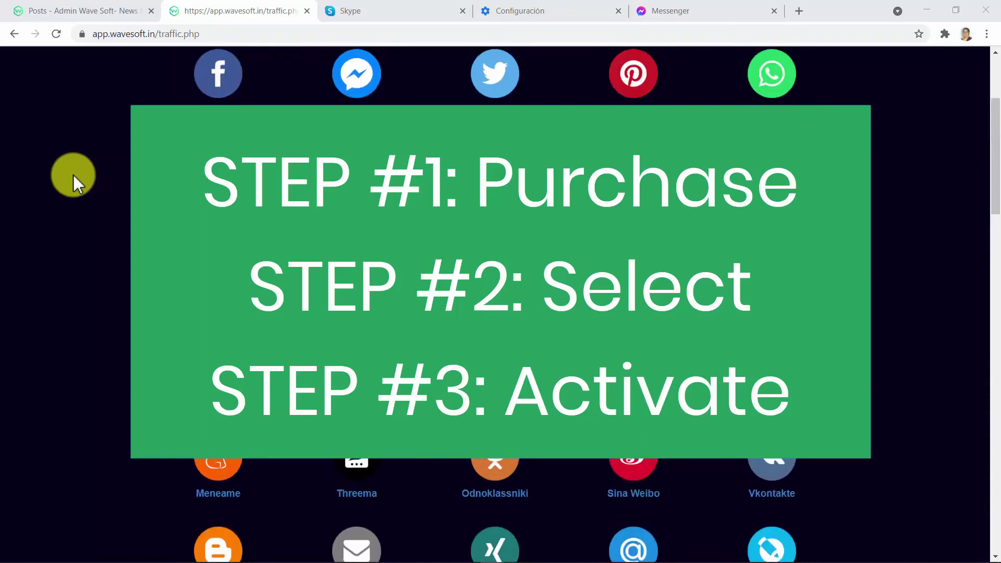